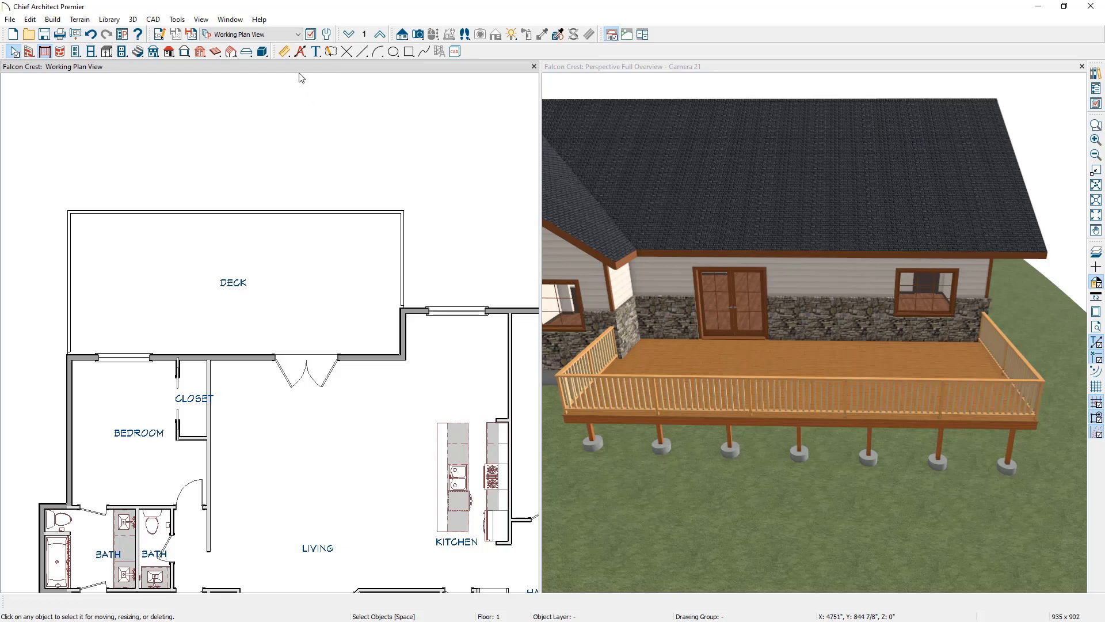
Switch the plan to the Framing, Floor Plan View and go down to floor 0 to show the deck framing.
{"action": "left_click", "coordinate": [280, 34]}
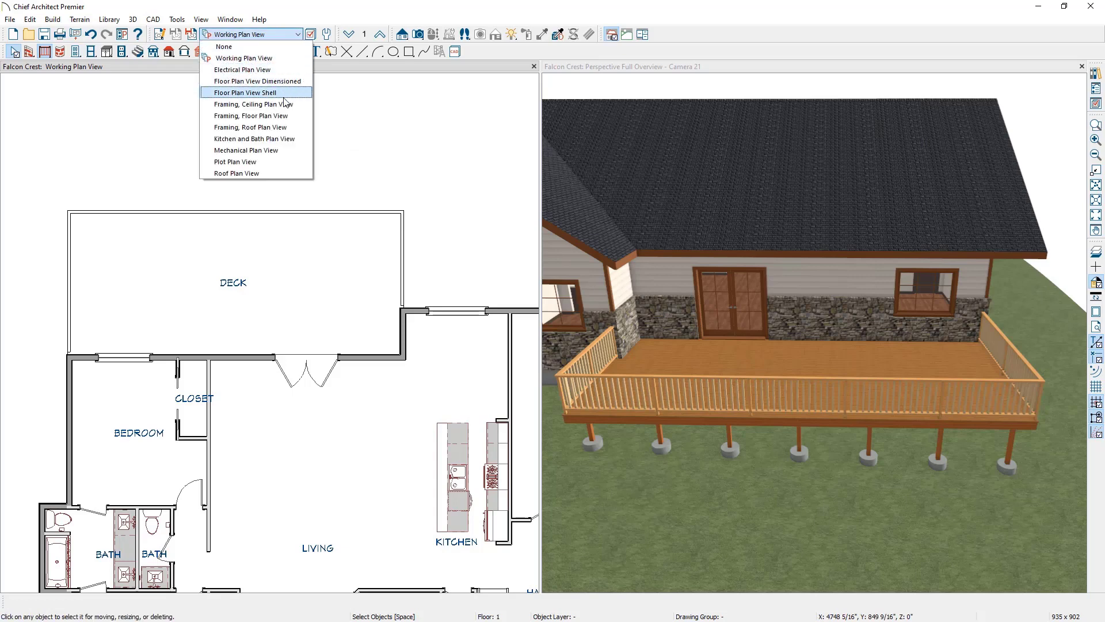
{"action": "left_click", "coordinate": [281, 116]}
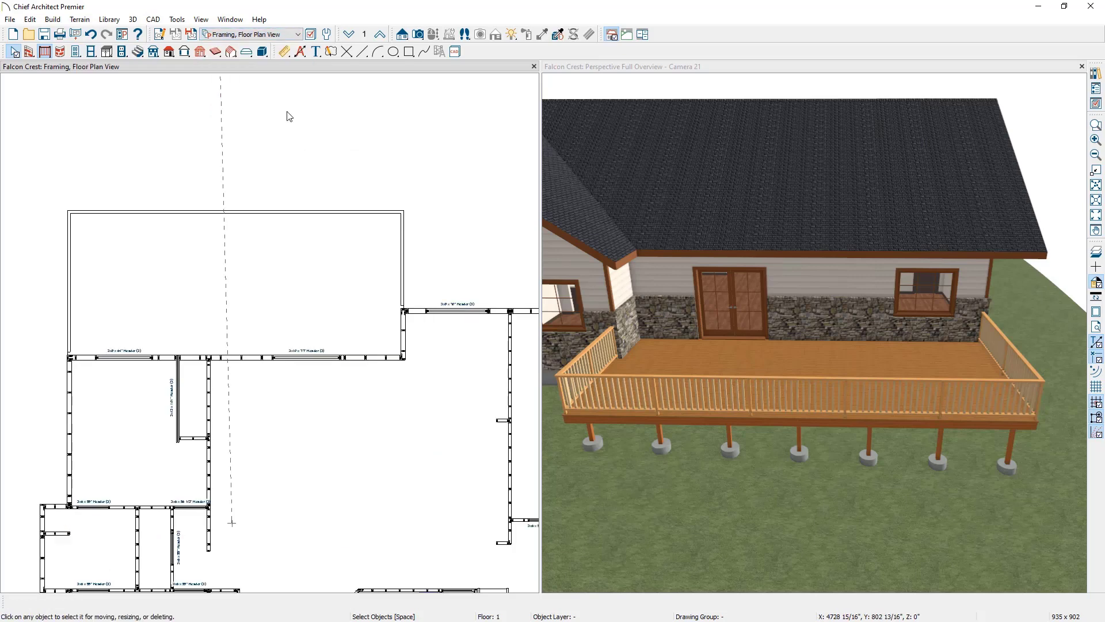
{"action": "left_click", "coordinate": [349, 33]}
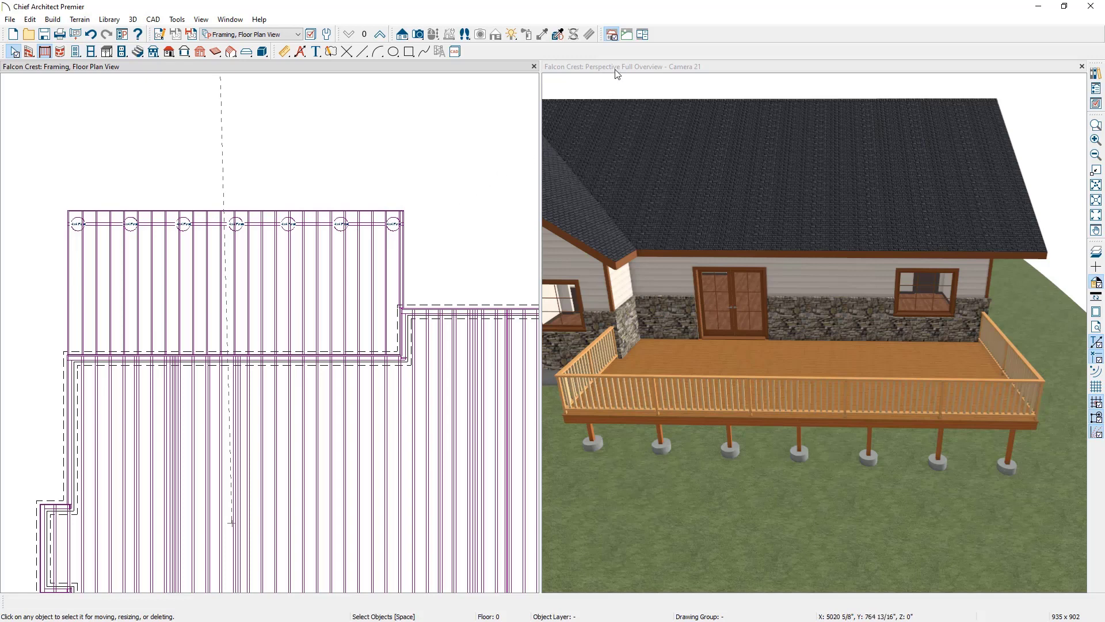
Open the deck room's specification from the camera view and go through its deck planking and joist settings to the Deck Support settings.
{"action": "left_click", "coordinate": [628, 165]}
{"action": "left_click", "coordinate": [678, 351]}
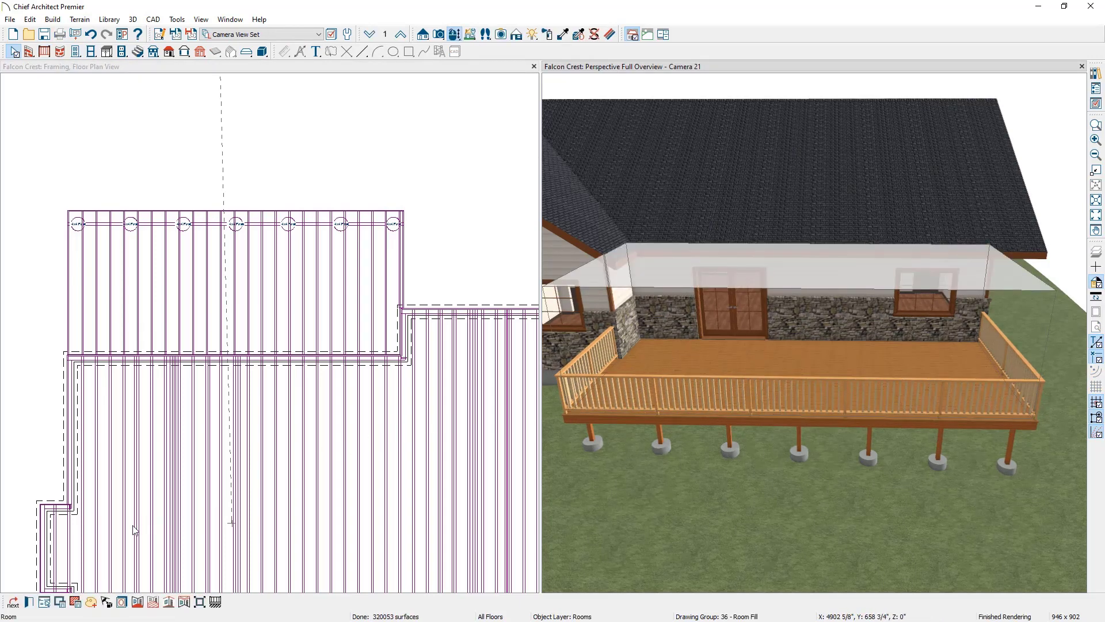
{"action": "left_click", "coordinate": [29, 602]}
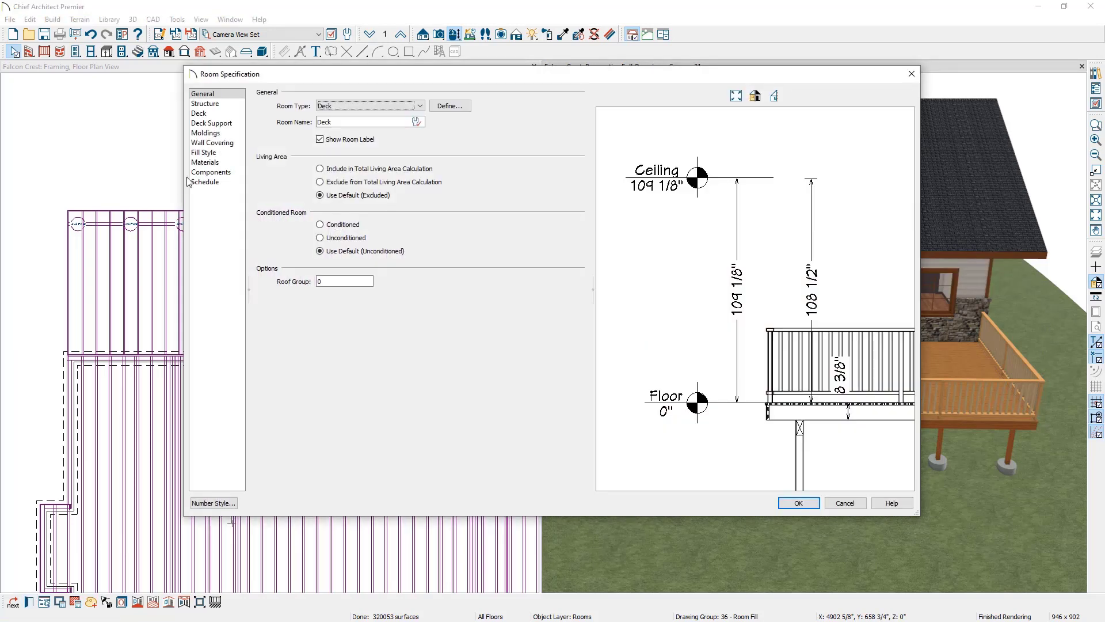
{"action": "left_click", "coordinate": [205, 113]}
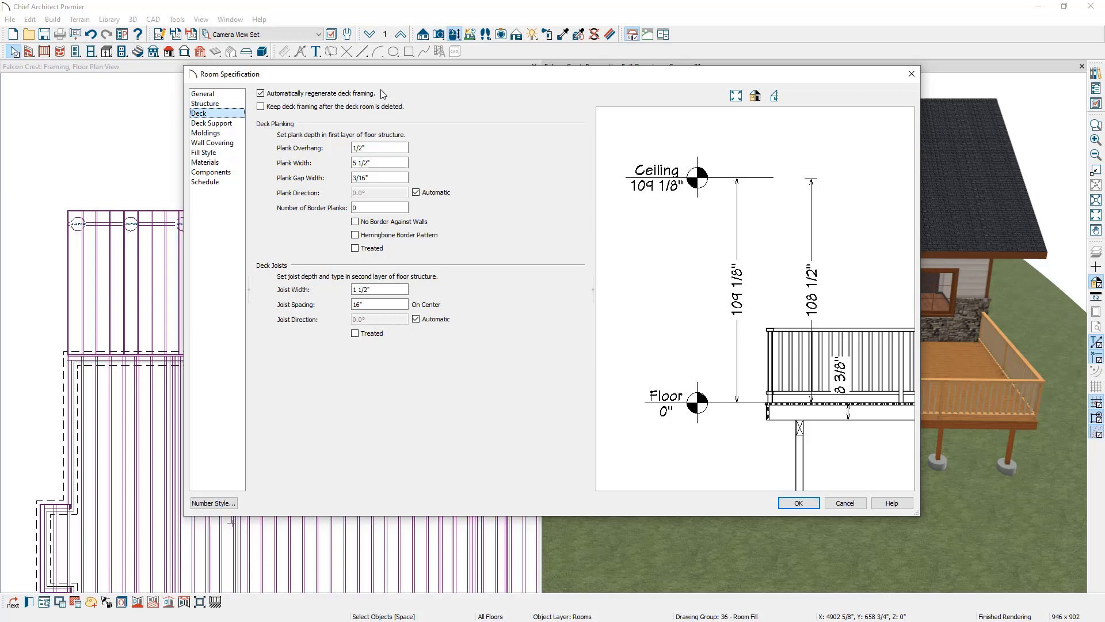
{"action": "left_click", "coordinate": [231, 123]}
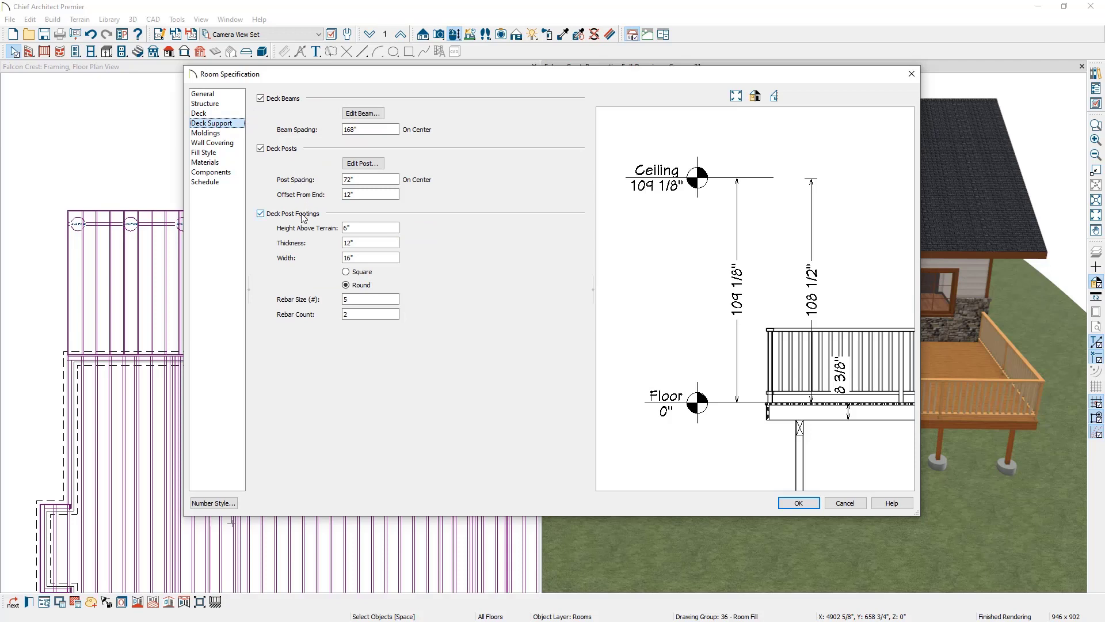
Inspect the default beam settings and the default post settings for the deck supports.
{"action": "left_click", "coordinate": [362, 113]}
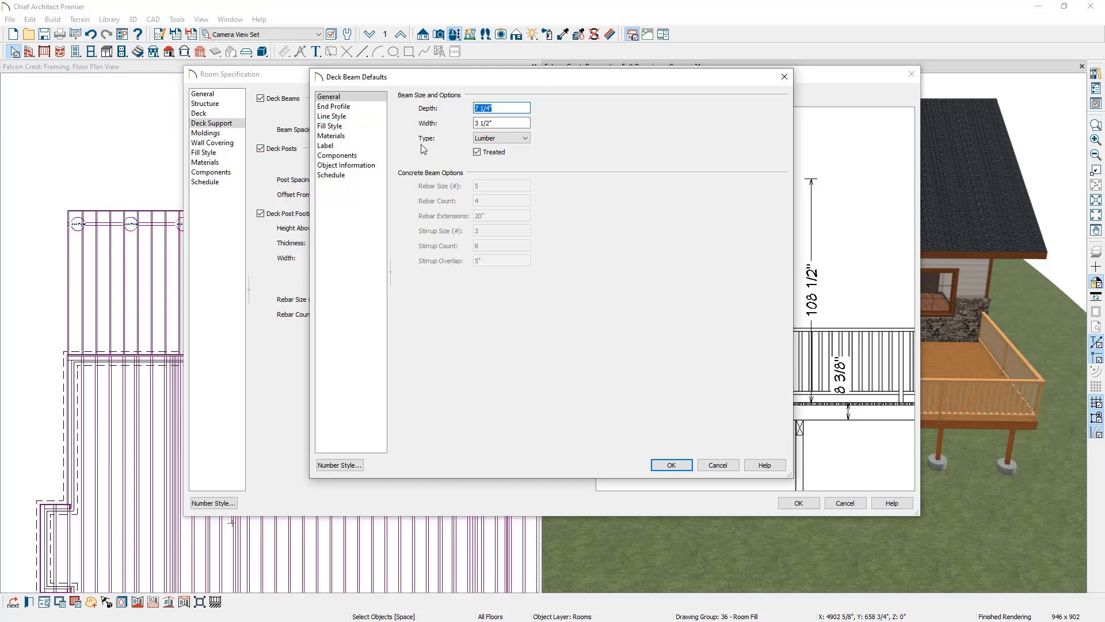
{"action": "left_click", "coordinate": [715, 465]}
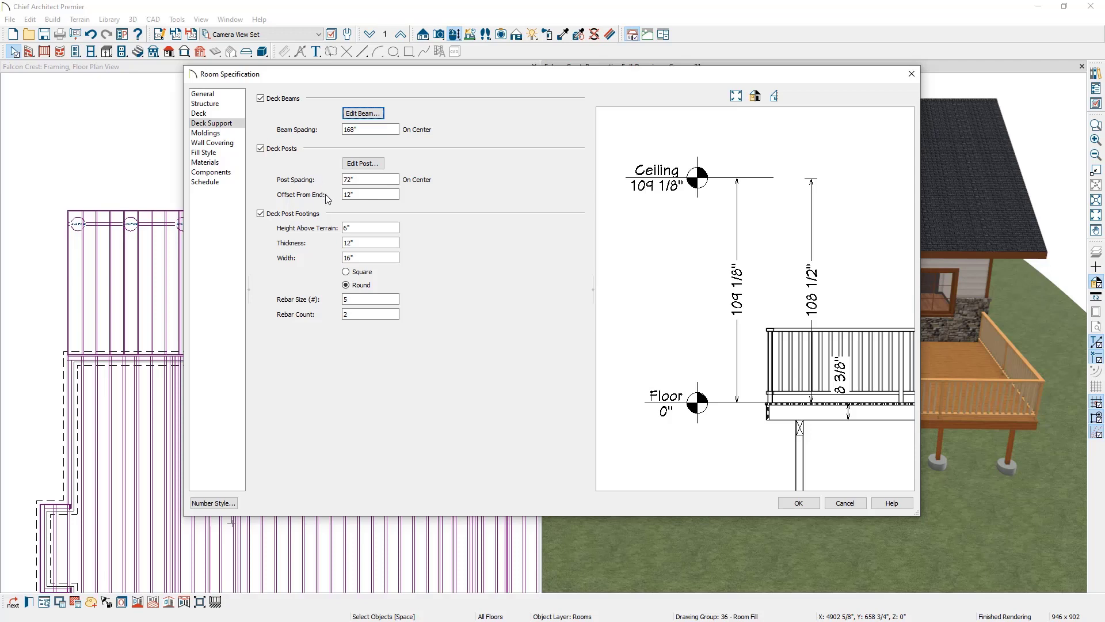
{"action": "left_click", "coordinate": [362, 164]}
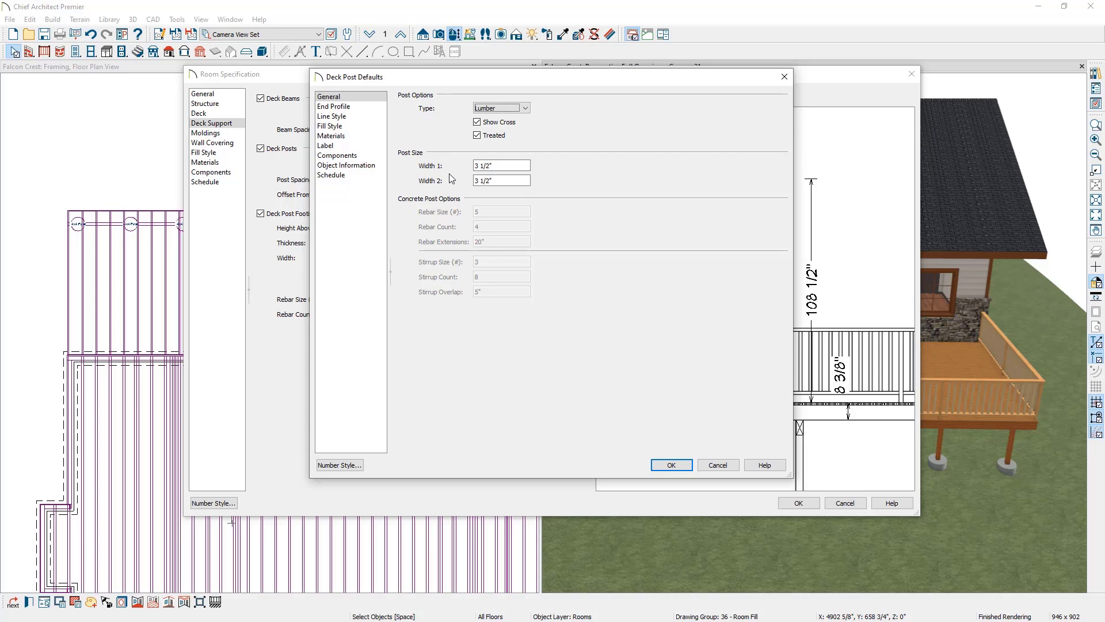
{"action": "left_click", "coordinate": [713, 466]}
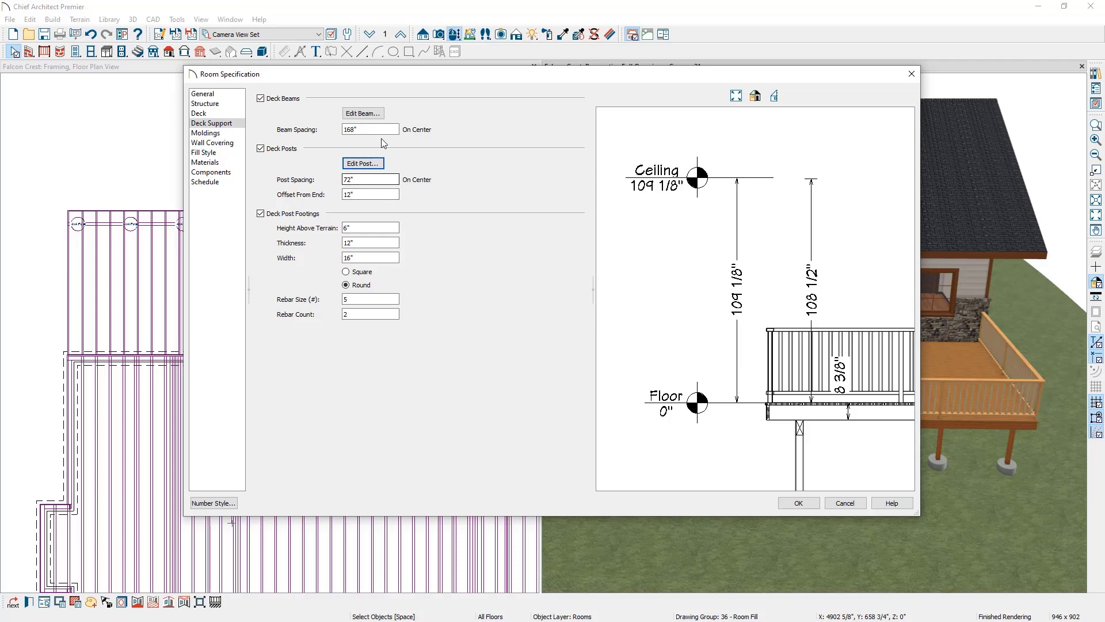
Set the deck's post spacing to 96 inches on center, with the plan's footings in sight, and apply the room specification.
{"action": "left_click_drag", "start_coordinate": [406, 78], "coordinate": [665, 116]}
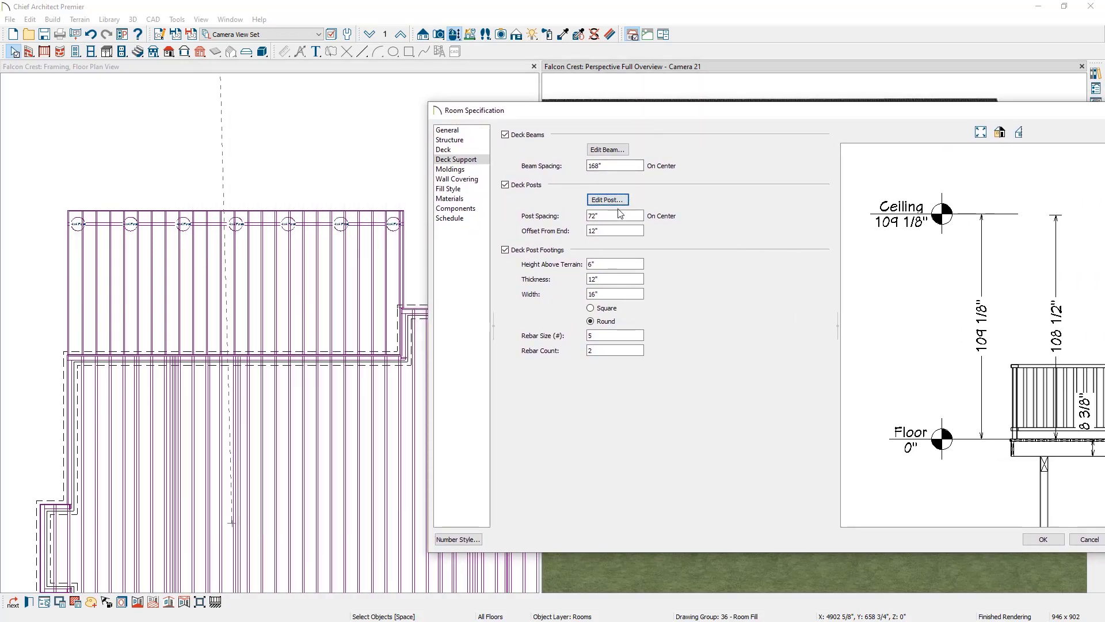
{"action": "left_click_drag", "start_coordinate": [636, 215], "coordinate": [564, 216]}
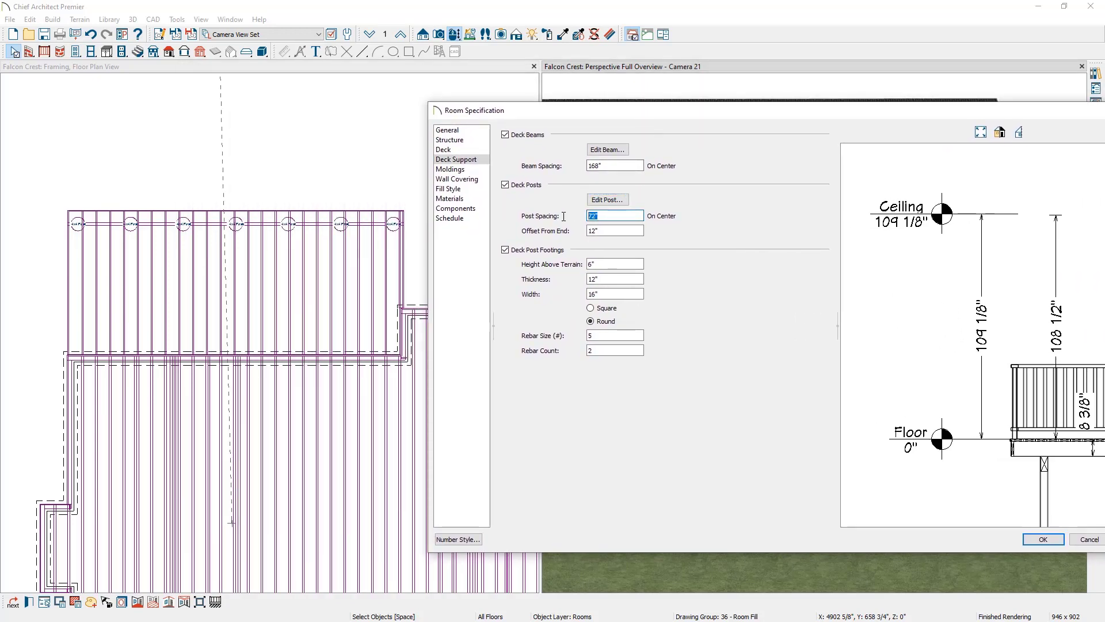
{"action": "type", "text": "96"}
{"action": "left_click", "coordinate": [1039, 541]}
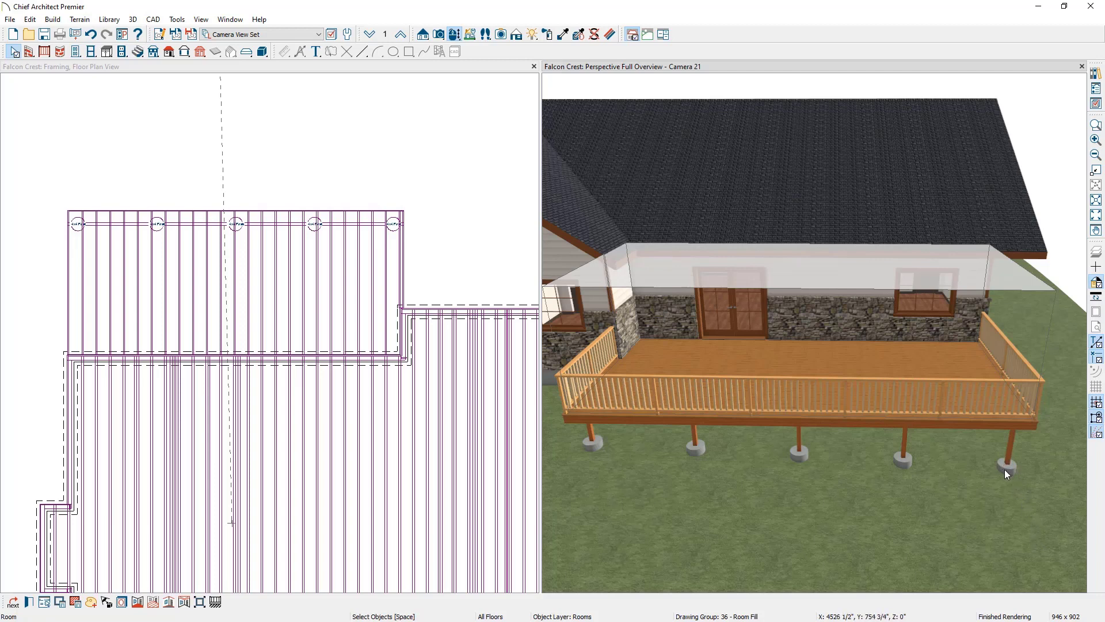
Delete all deck posts except the one at the plan's right end, agreeing to turn off Automatic Deck Framing.
{"action": "left_click", "coordinate": [403, 164]}
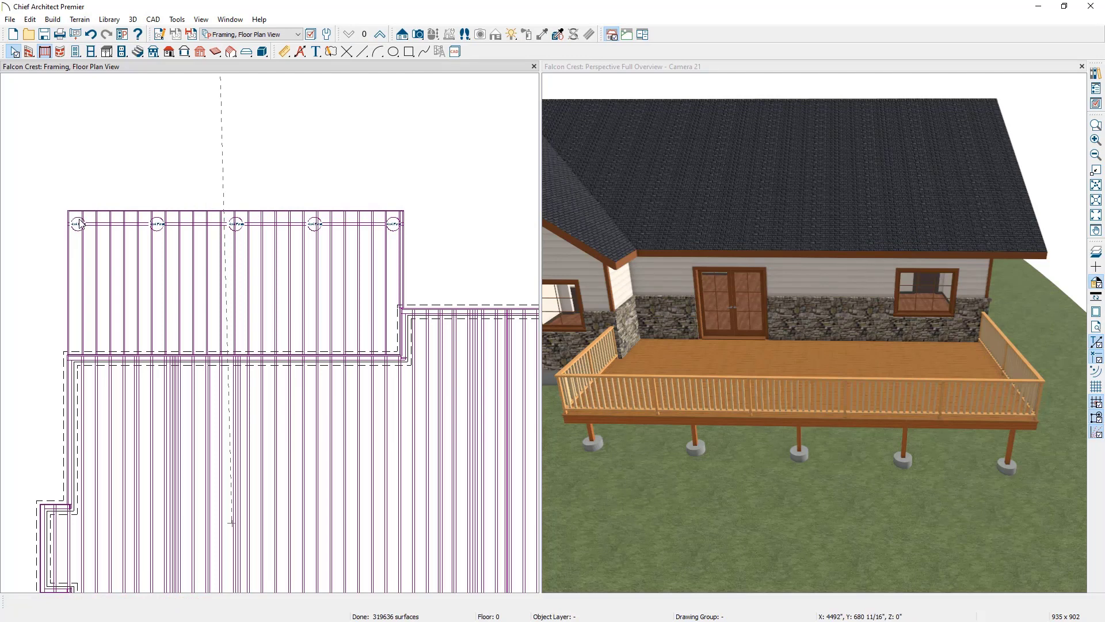
{"action": "left_click", "coordinate": [199, 53]}
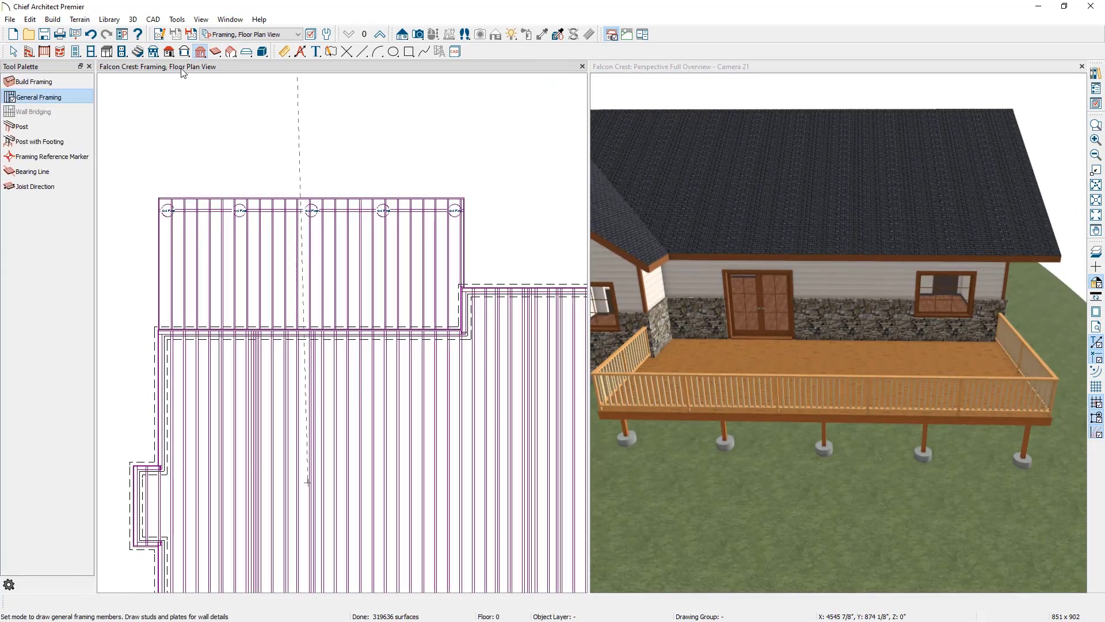
{"action": "left_click", "coordinate": [66, 127]}
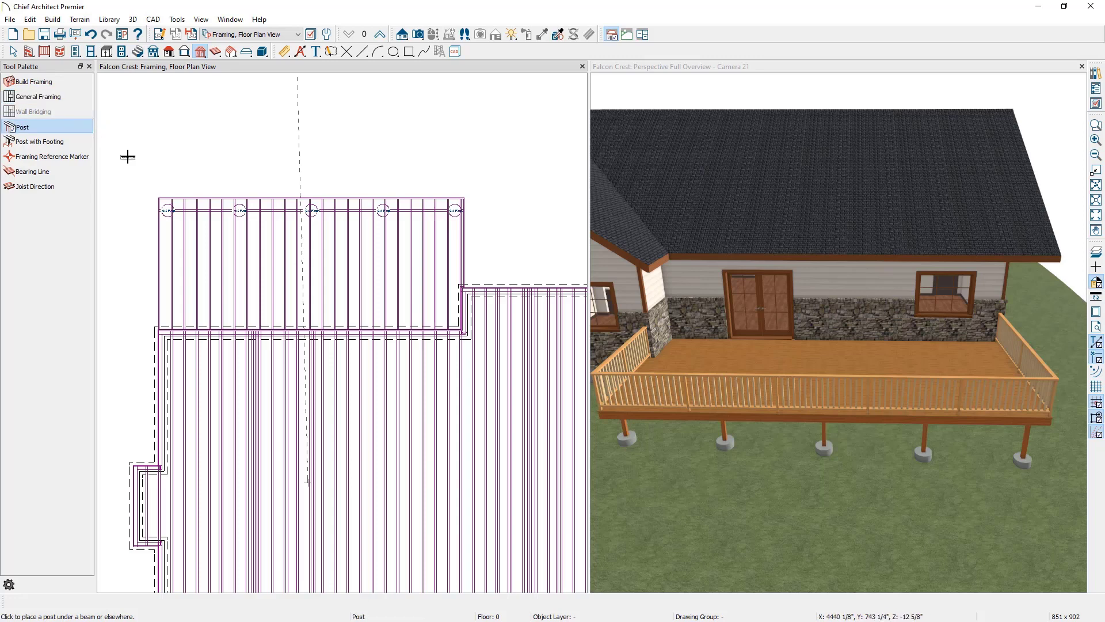
{"action": "left_click_drag", "start_coordinate": [127, 157], "coordinate": [410, 250]}
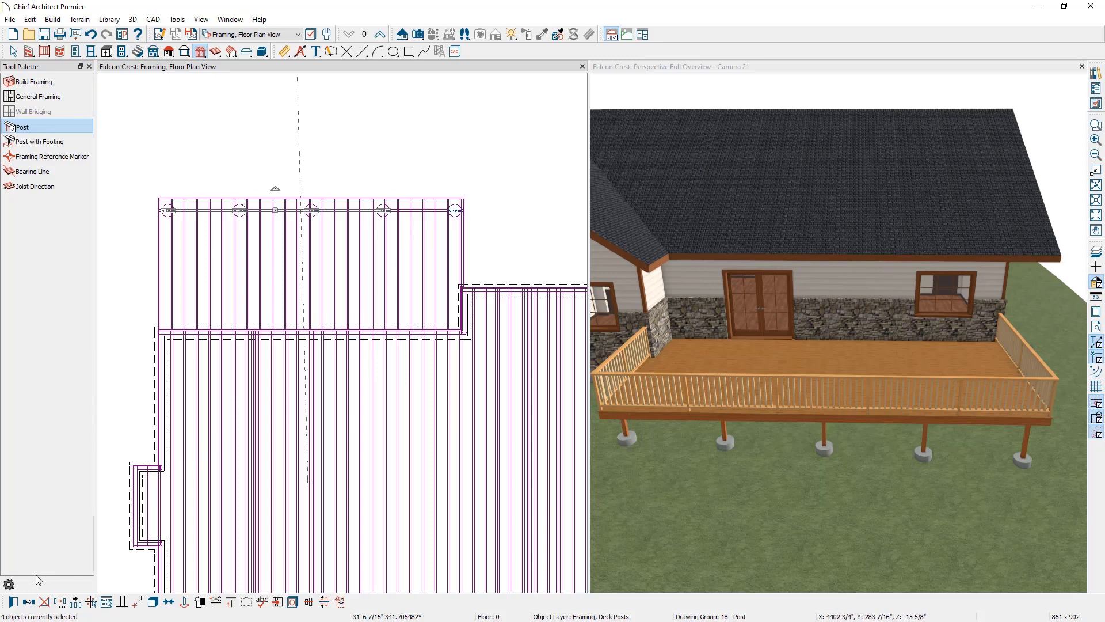
{"action": "left_click", "coordinate": [69, 128]}
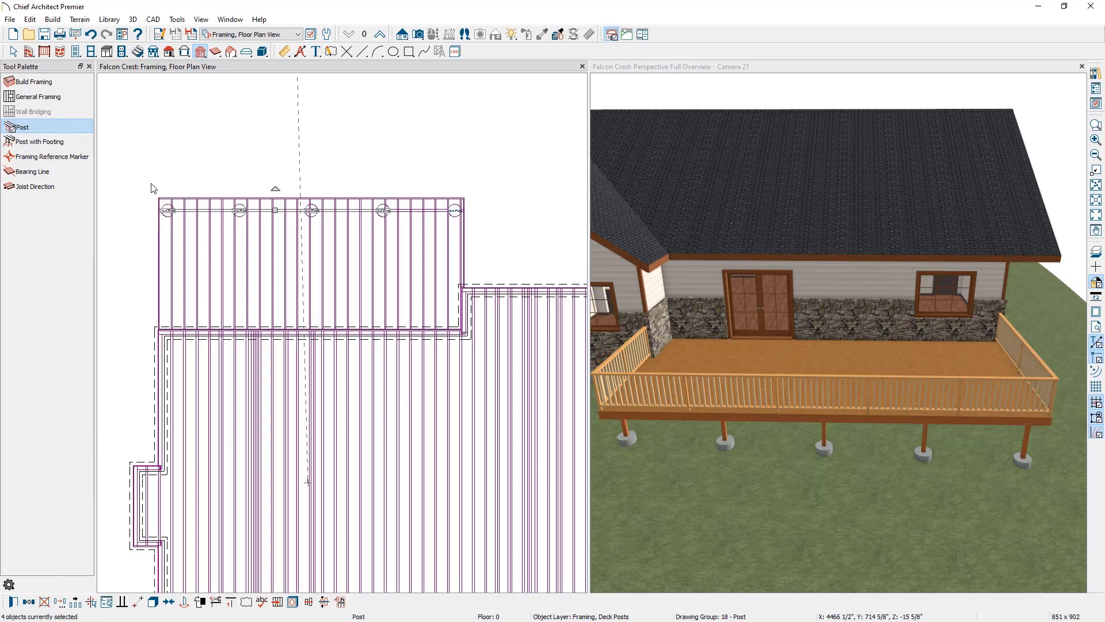
{"action": "left_click", "coordinate": [400, 216]}
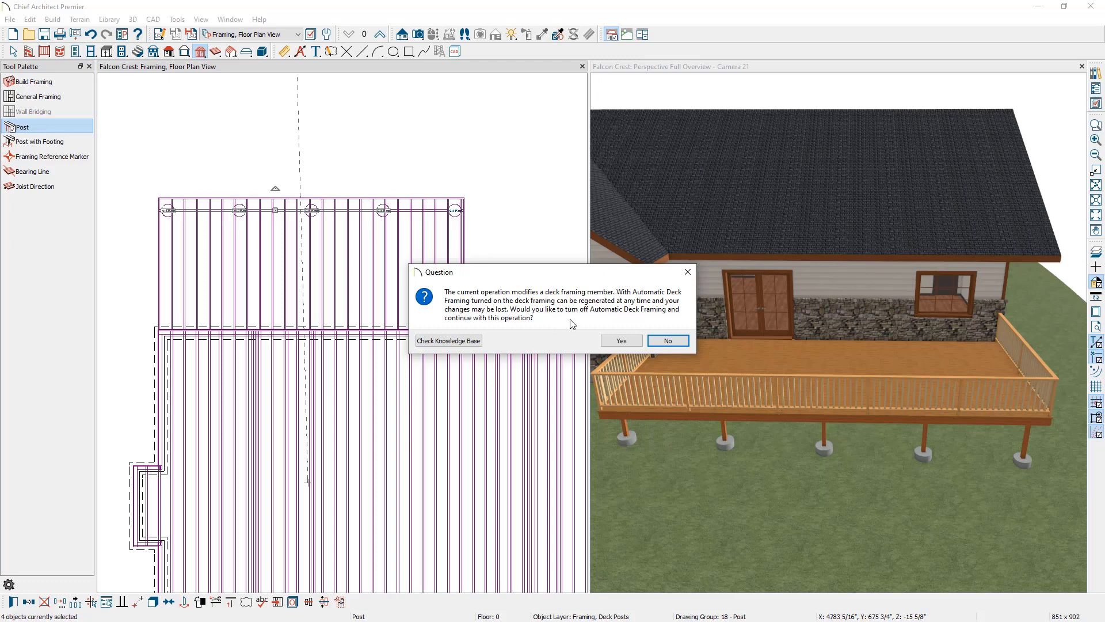
{"action": "left_click", "coordinate": [613, 344]}
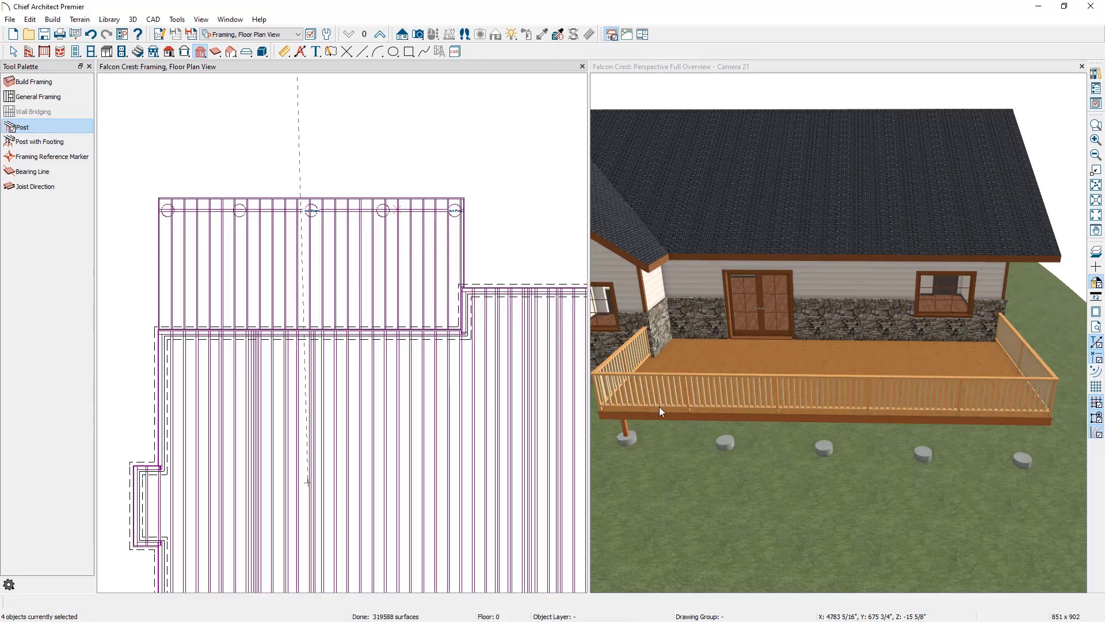
Delete the four post footings left without a post, keeping the one at the plan's right end.
{"action": "left_click", "coordinate": [246, 53]}
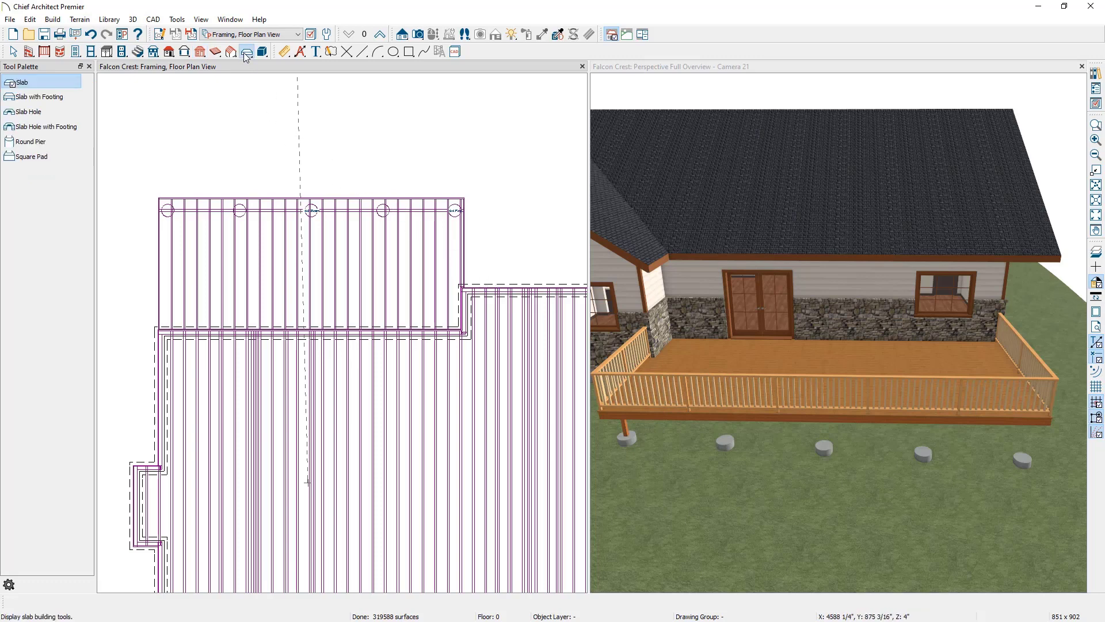
{"action": "left_click", "coordinate": [73, 99]}
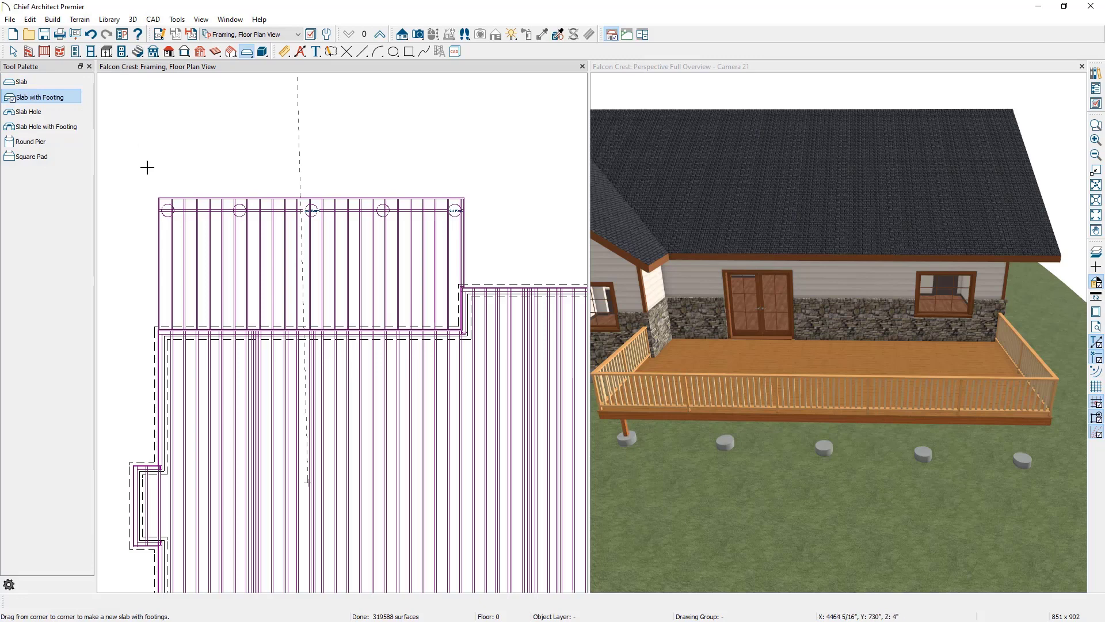
{"action": "left_click_drag", "start_coordinate": [133, 176], "coordinate": [408, 230]}
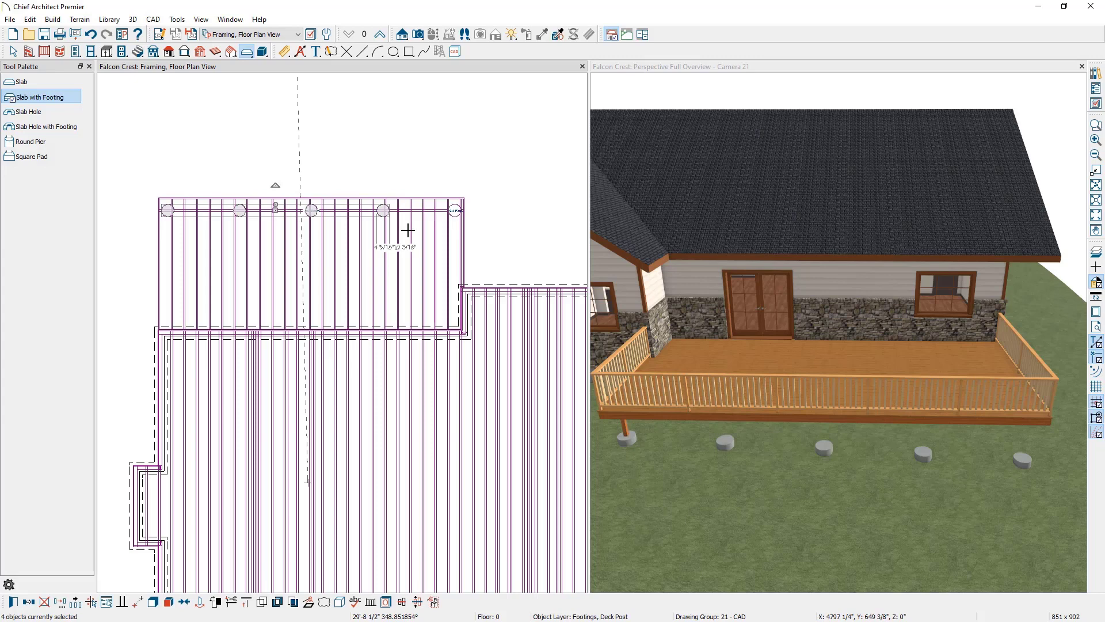
{"action": "key", "text": "Delete"}
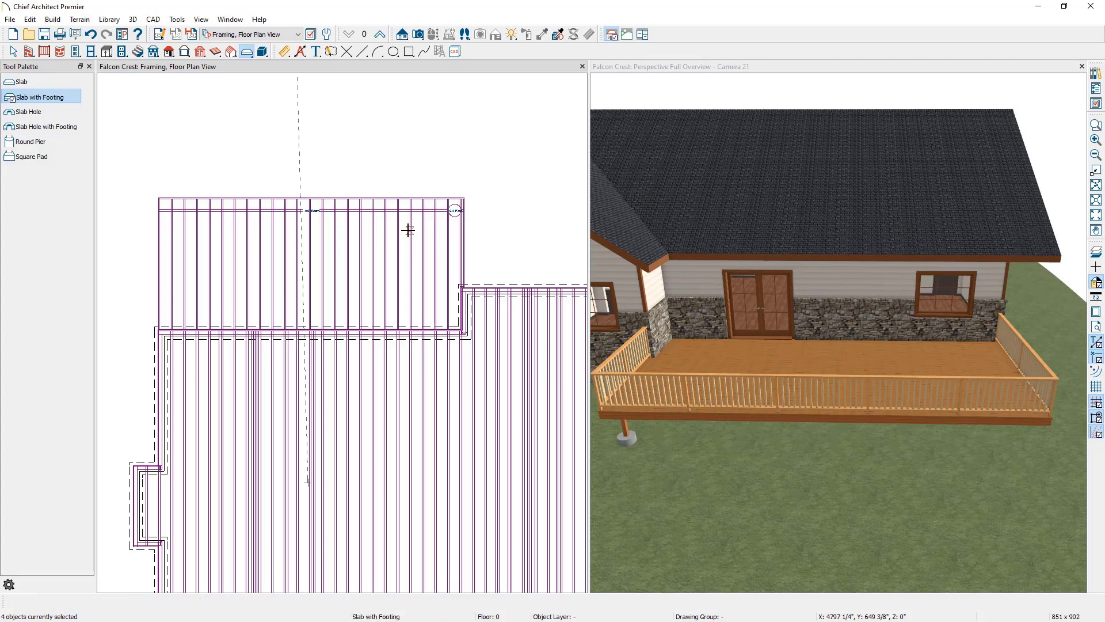
Examine the thickness and elevation settings of the remaining deck post's round footing.
{"action": "middle_click_drag", "start_coordinate": [626, 416], "coordinate": [776, 328]}
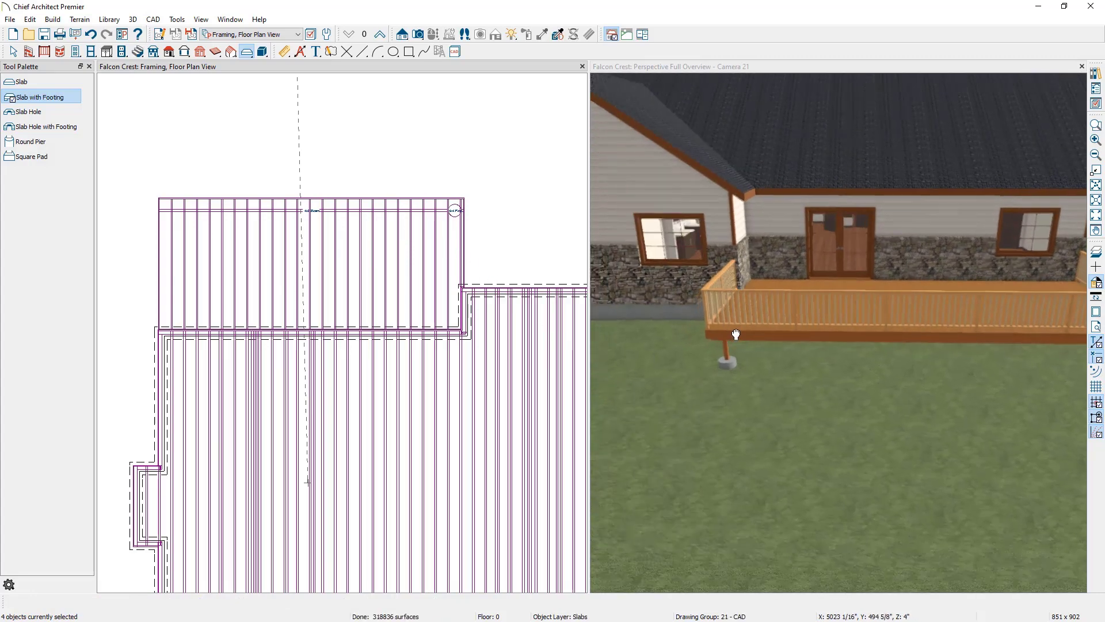
{"action": "scroll", "coordinate": [769, 327], "scroll_direction": "up", "scroll_amount": 5}
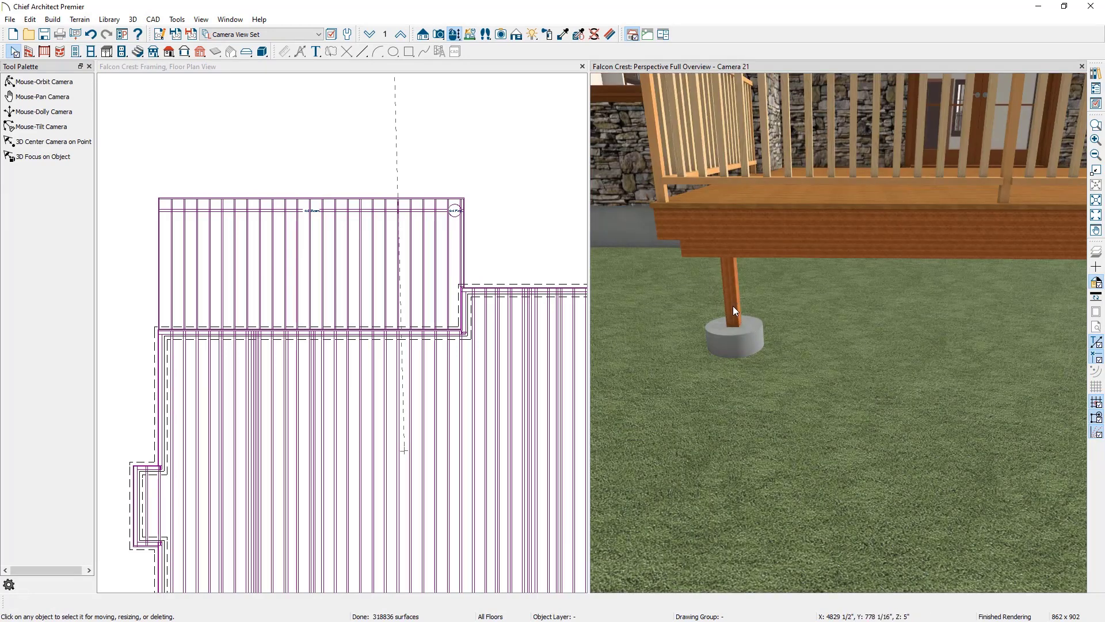
{"action": "left_click", "coordinate": [738, 340]}
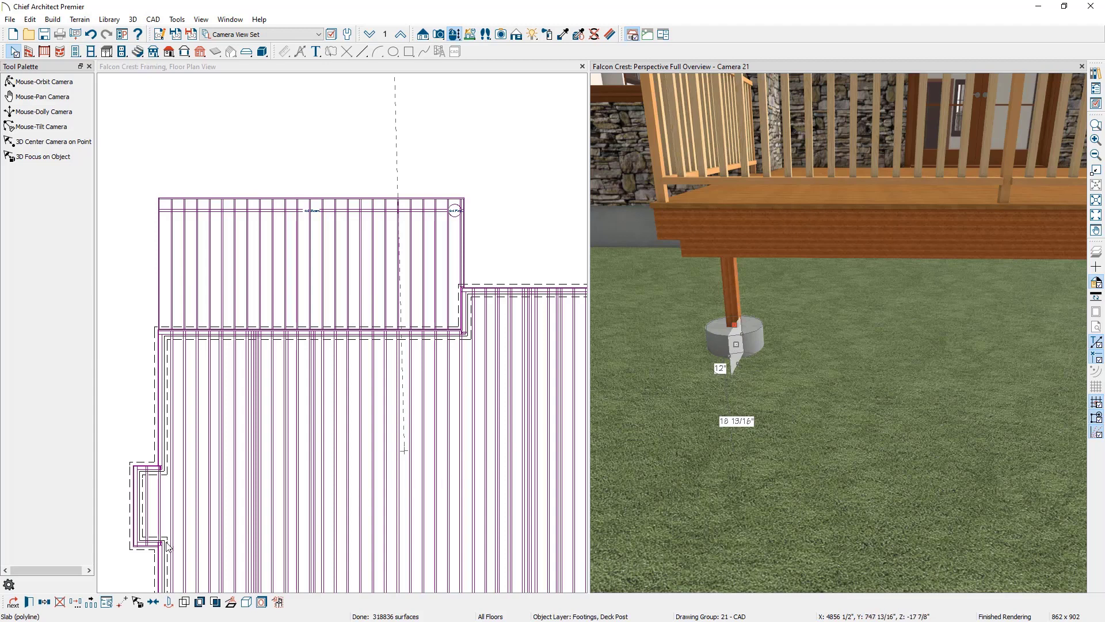
{"action": "left_click", "coordinate": [43, 601]}
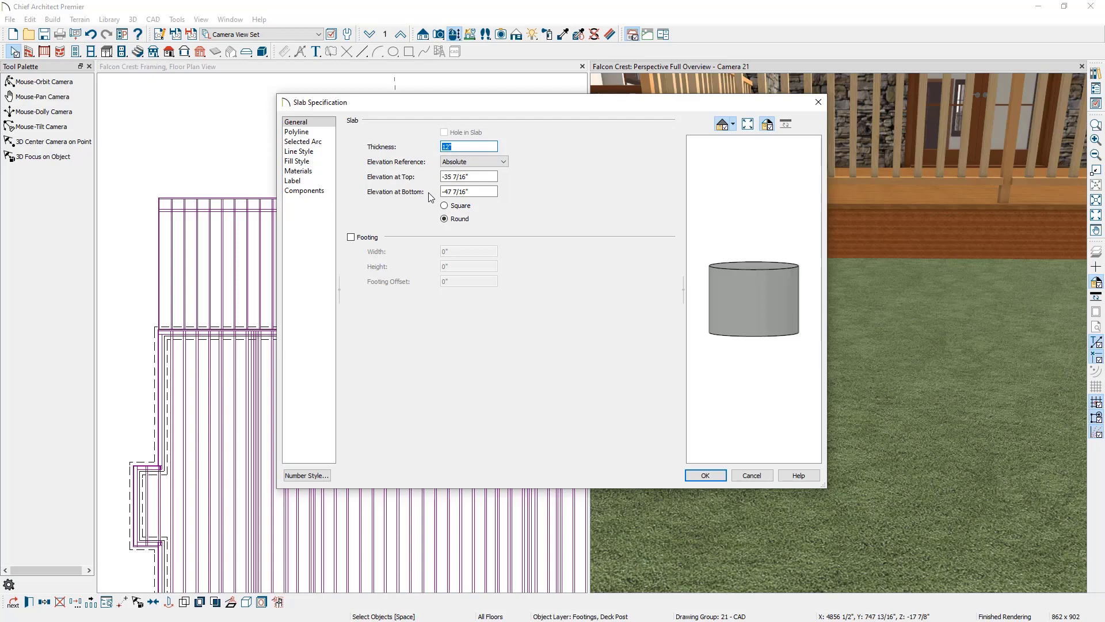
{"action": "left_click", "coordinate": [460, 145]}
{"action": "left_click", "coordinate": [766, 474]}
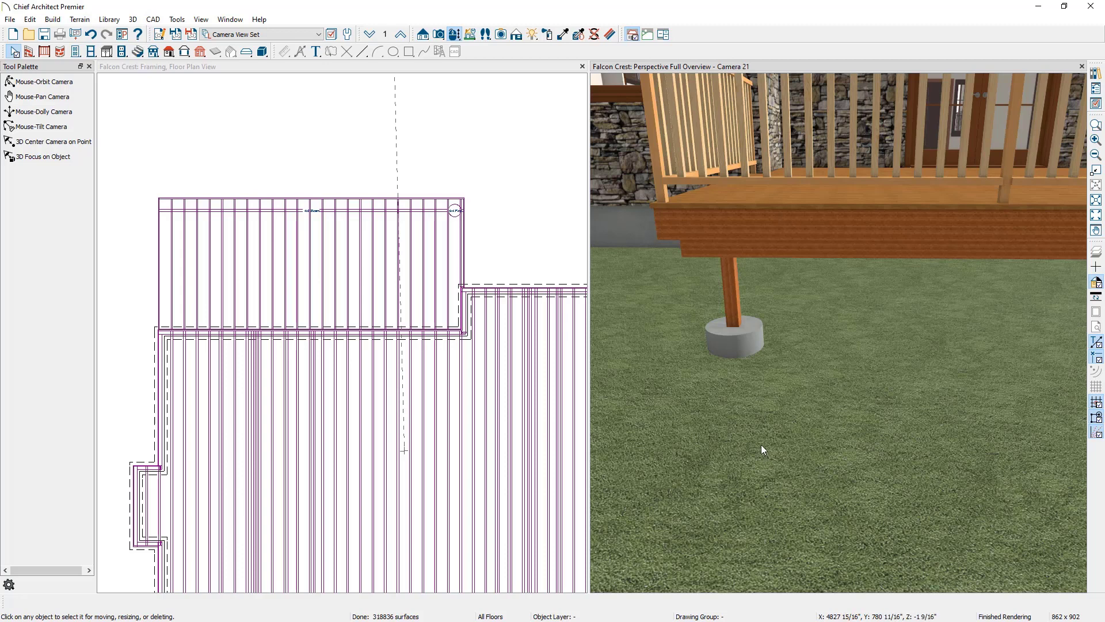
Show the camera view in Glass House style and lengthen the remaining deck post by 10 inches, keeping its top height locked.
{"action": "left_click", "coordinate": [517, 35]}
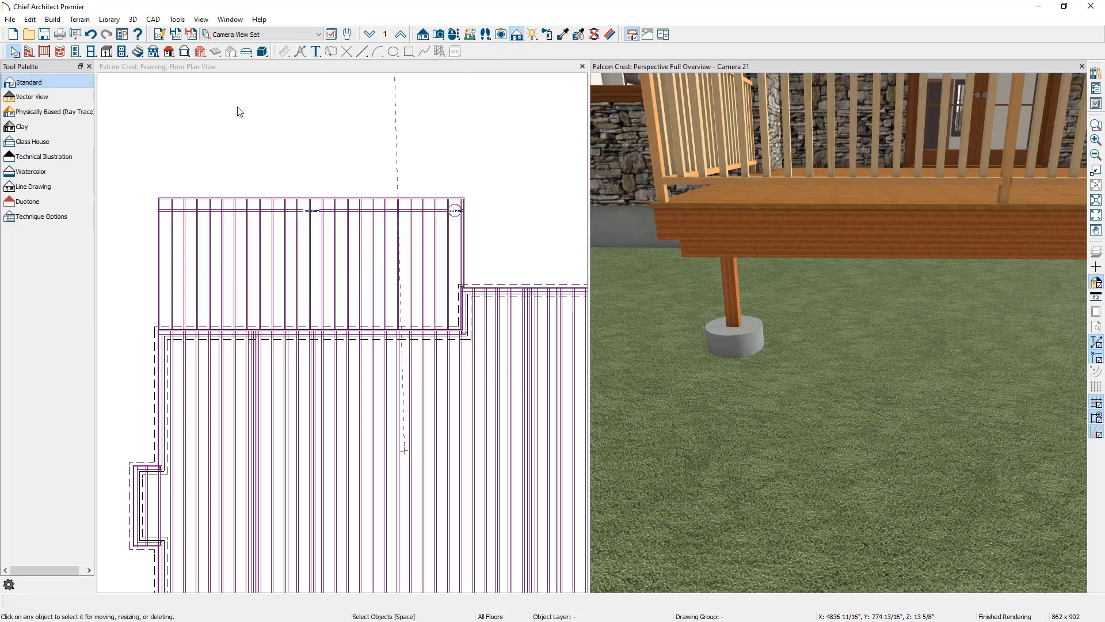
{"action": "left_click", "coordinate": [75, 143]}
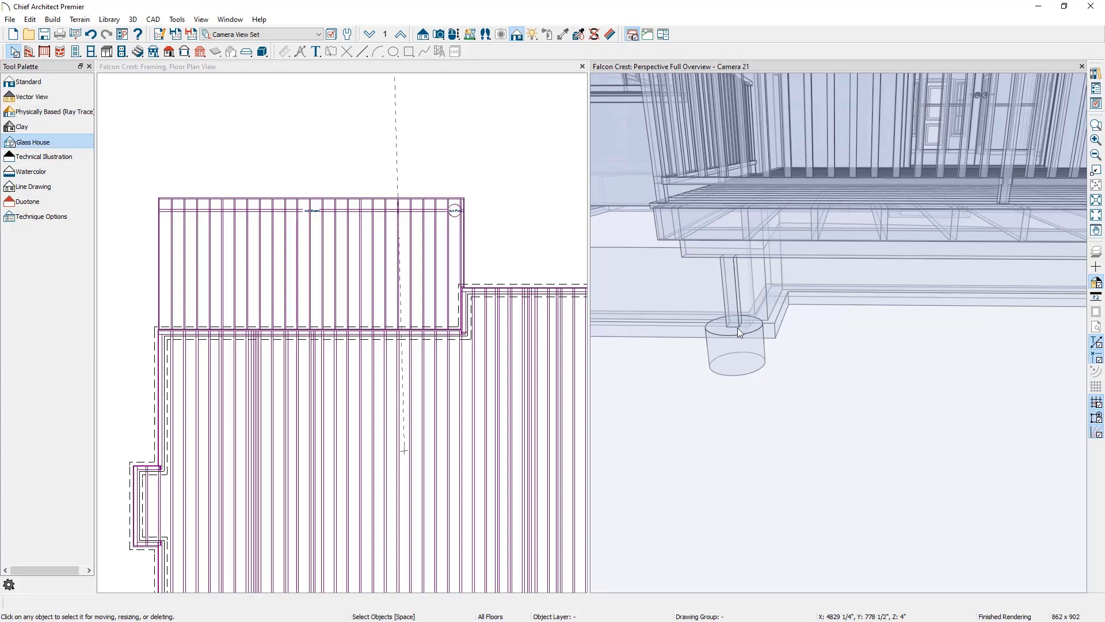
{"action": "double_click", "coordinate": [732, 302]}
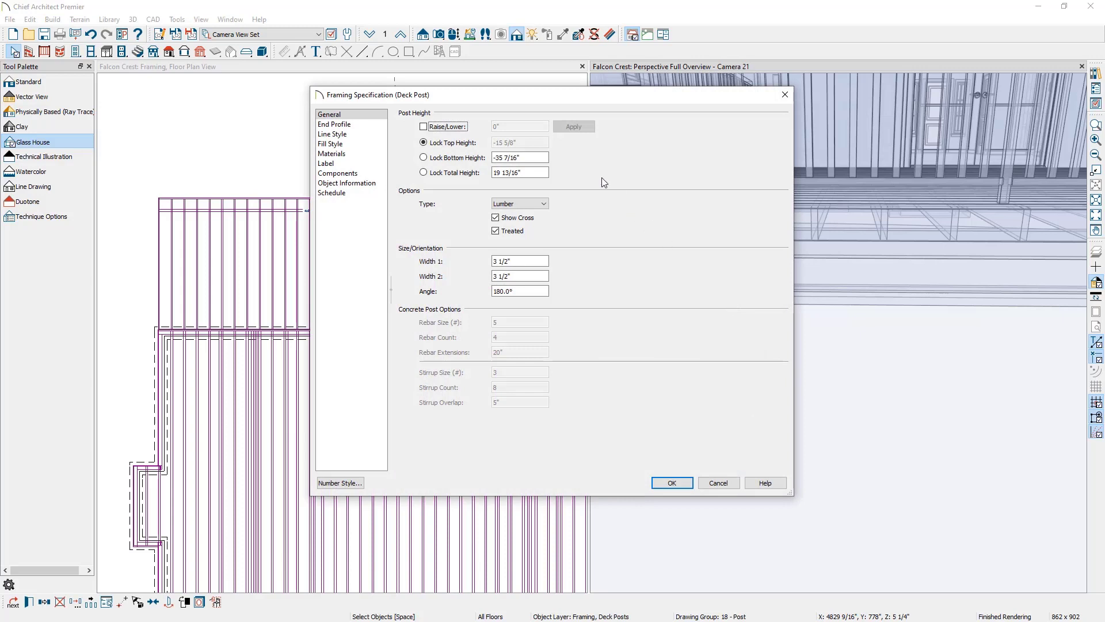
{"action": "left_click_drag", "start_coordinate": [498, 99], "coordinate": [298, 91]}
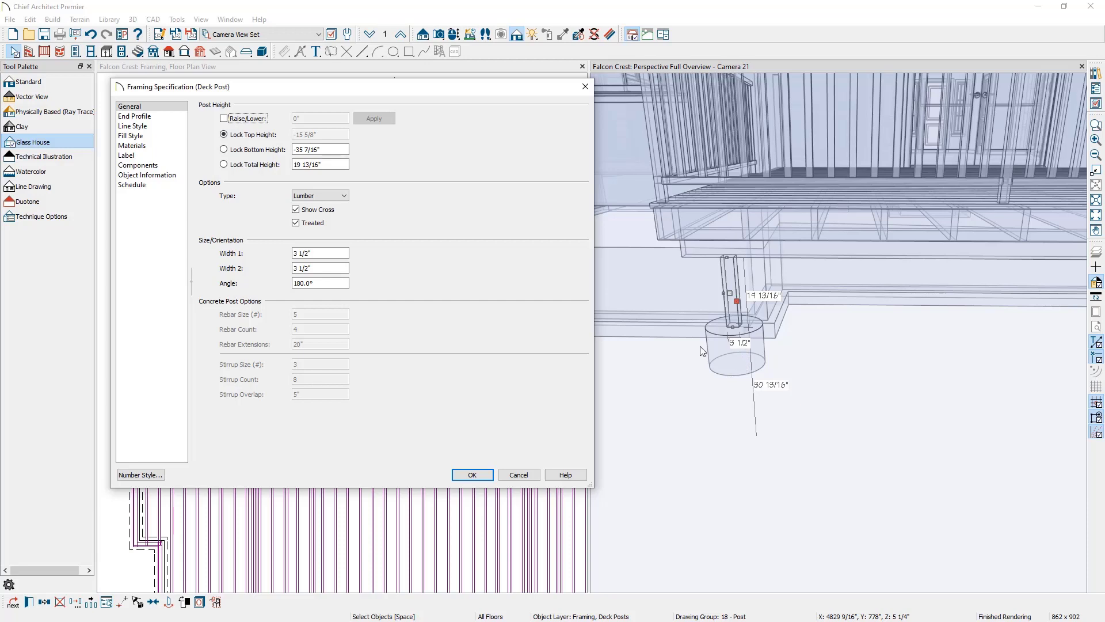
{"action": "left_click", "coordinate": [331, 164]}
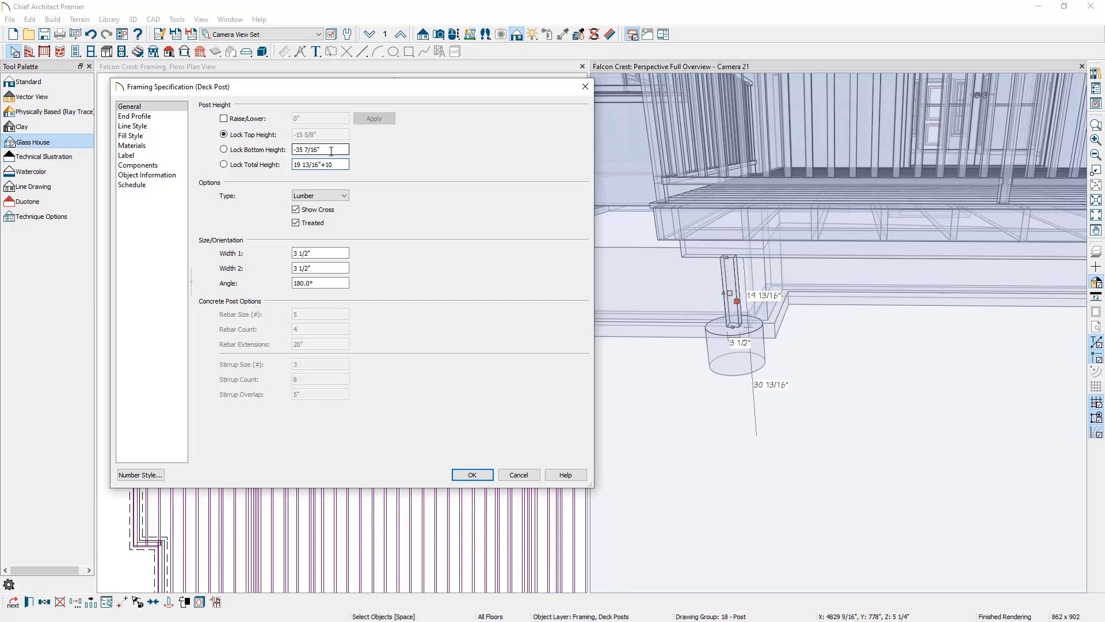
{"action": "key", "text": "Tab"}
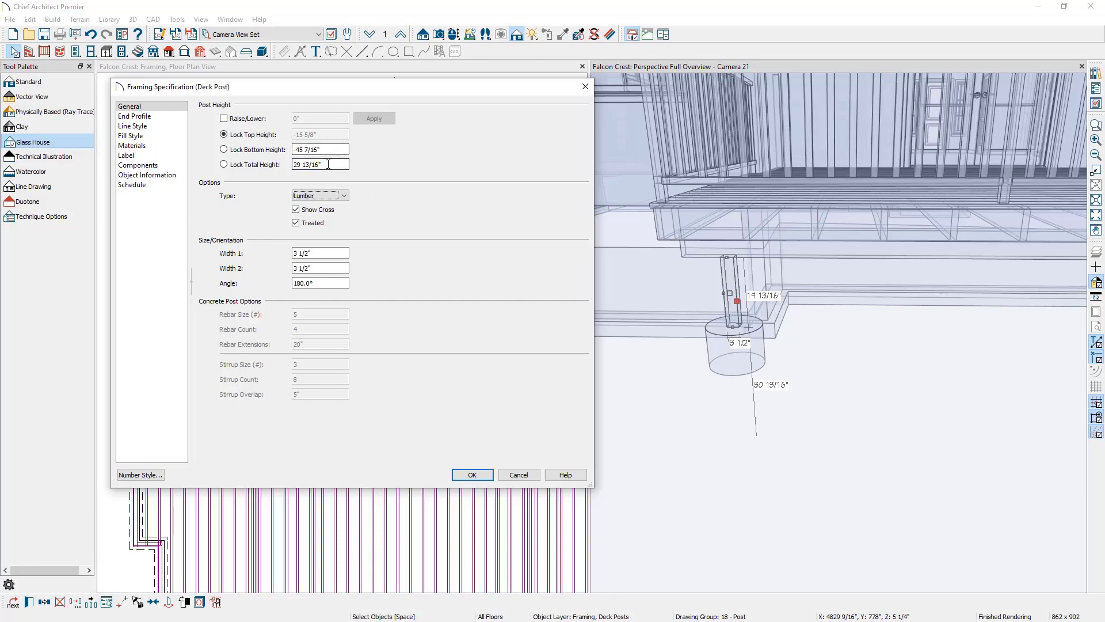
{"action": "left_click", "coordinate": [472, 473]}
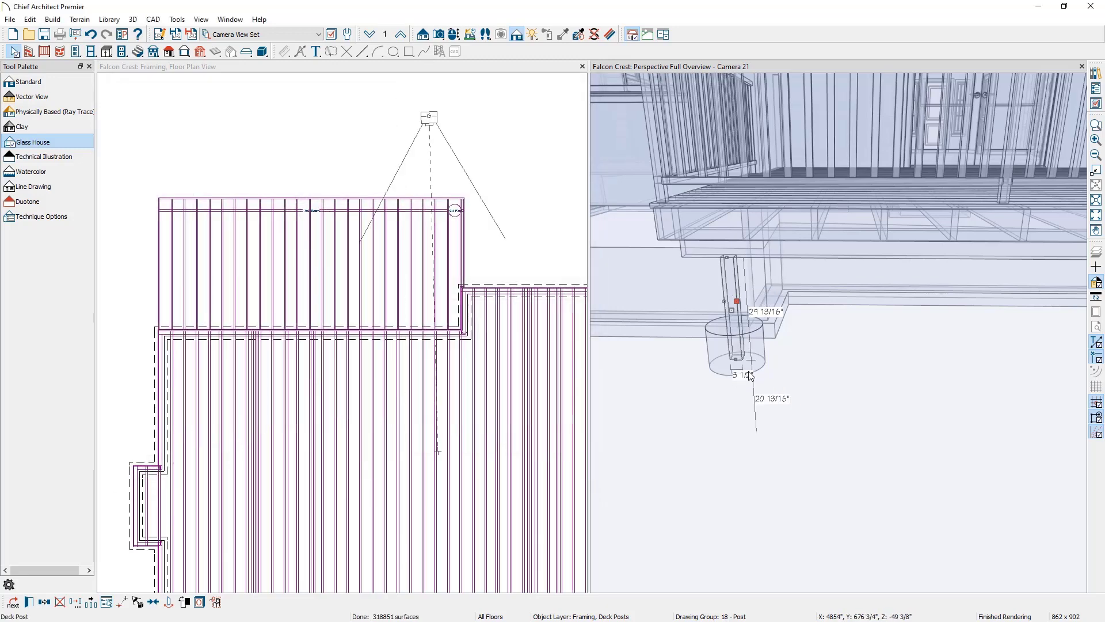
{"action": "left_click", "coordinate": [817, 381]}
{"action": "key", "text": "Escape"}
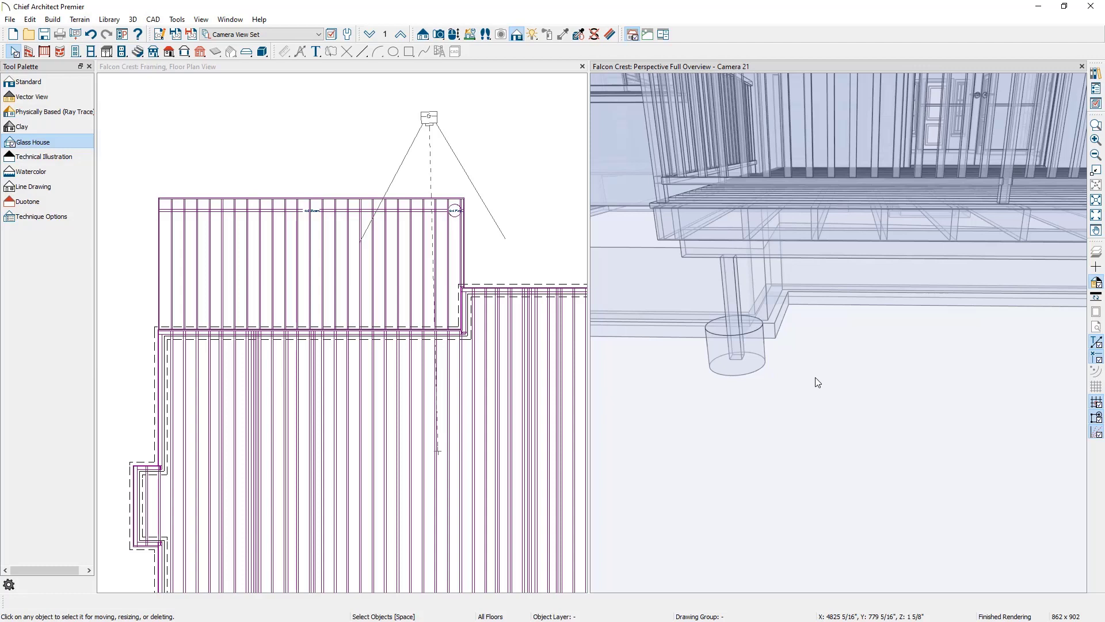
Move the deck post and its round footing together in plan by -4 inches in X, relative to their starting point.
{"action": "scroll", "coordinate": [817, 377], "scroll_direction": "down", "scroll_amount": 5}
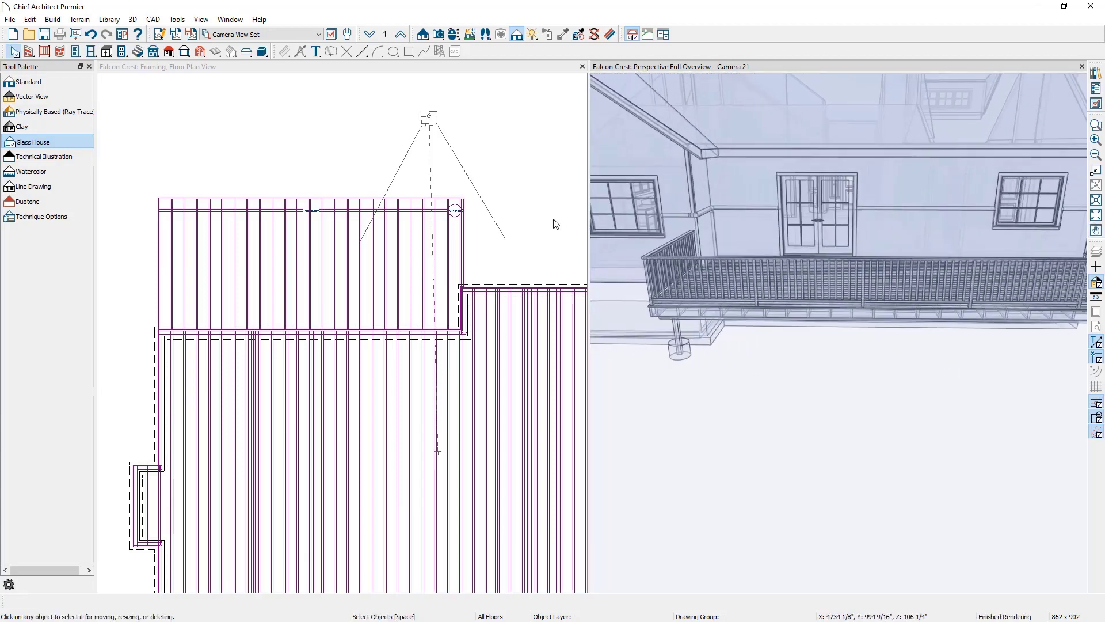
{"action": "scroll", "coordinate": [449, 213], "scroll_direction": "up", "scroll_amount": 2}
{"action": "scroll", "coordinate": [449, 213], "scroll_direction": "up", "scroll_amount": 4}
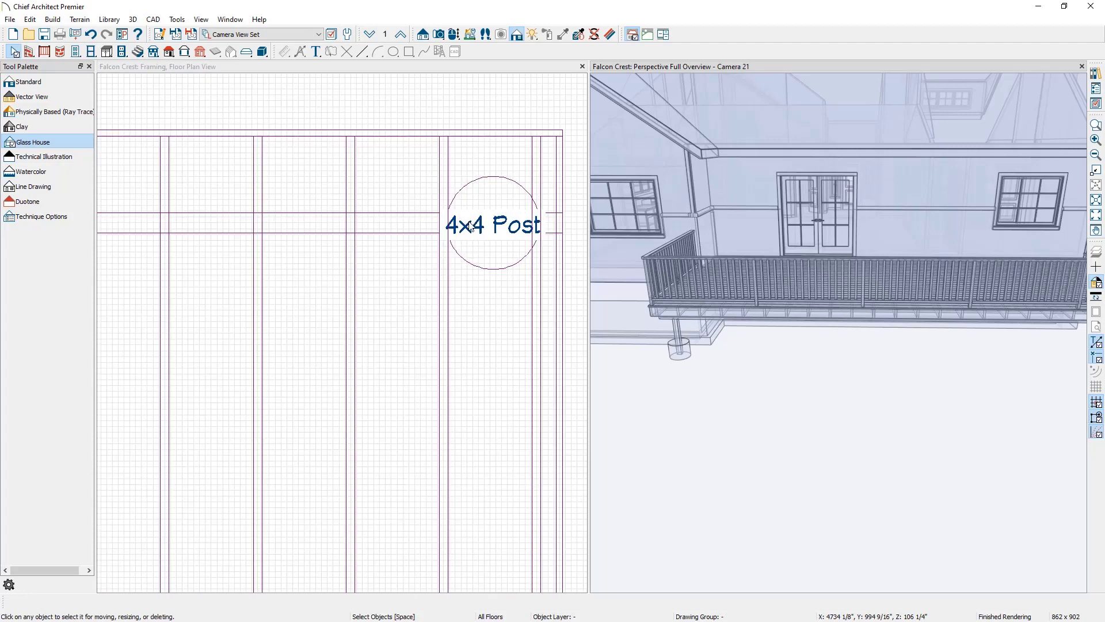
{"action": "left_click", "coordinate": [500, 232]}
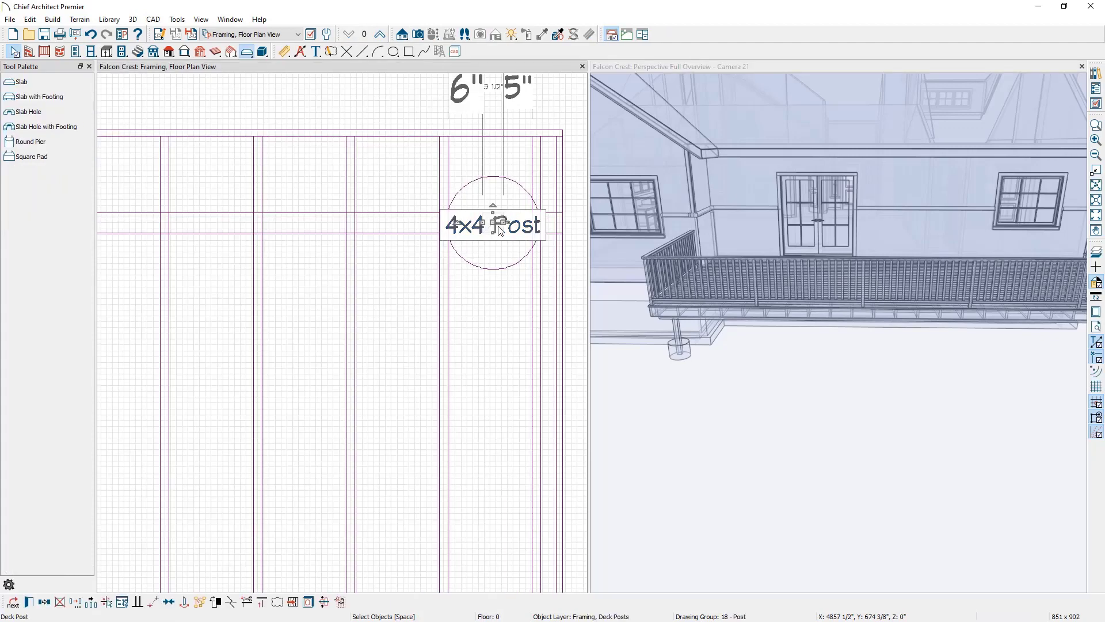
{"action": "left_click", "coordinate": [480, 269], "text": "shift"}
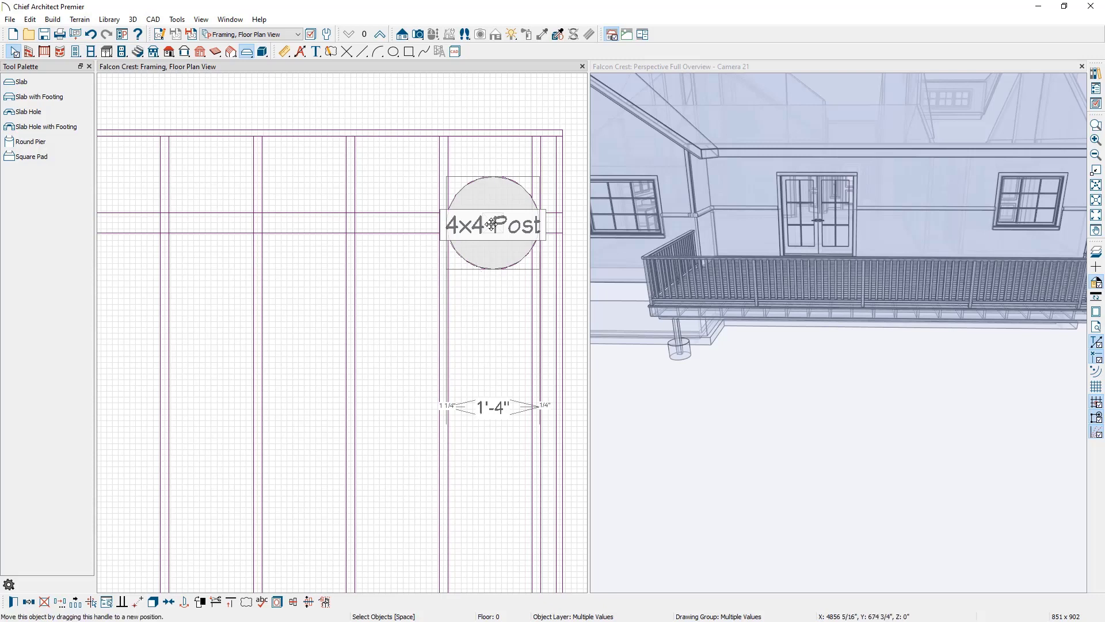
{"action": "left_click_drag", "start_coordinate": [492, 224], "coordinate": [445, 225]}
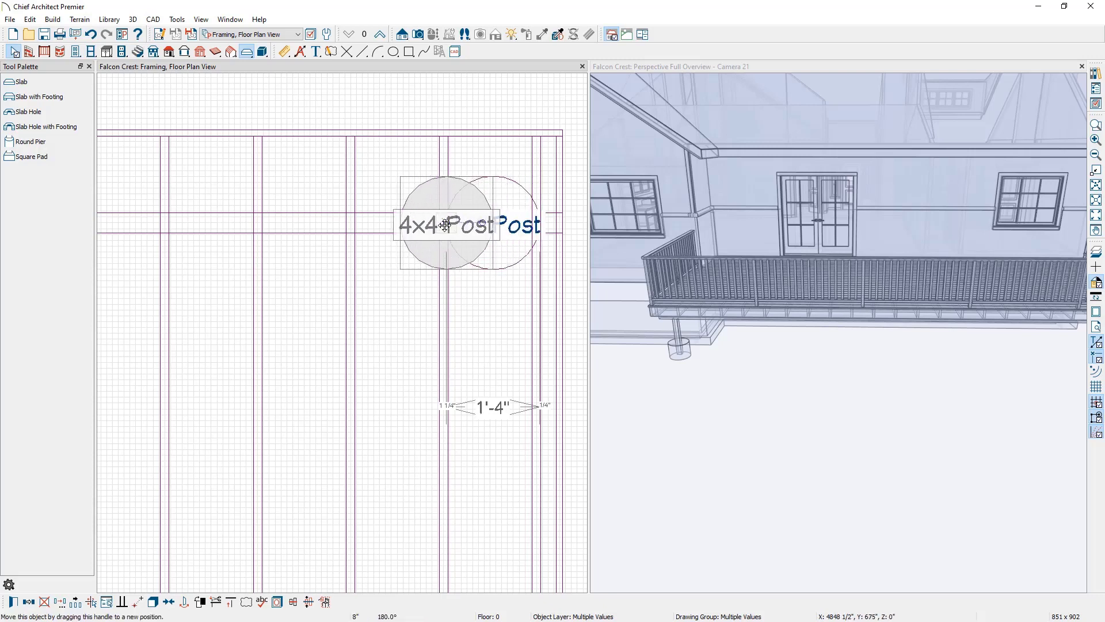
{"action": "key", "text": "Tab"}
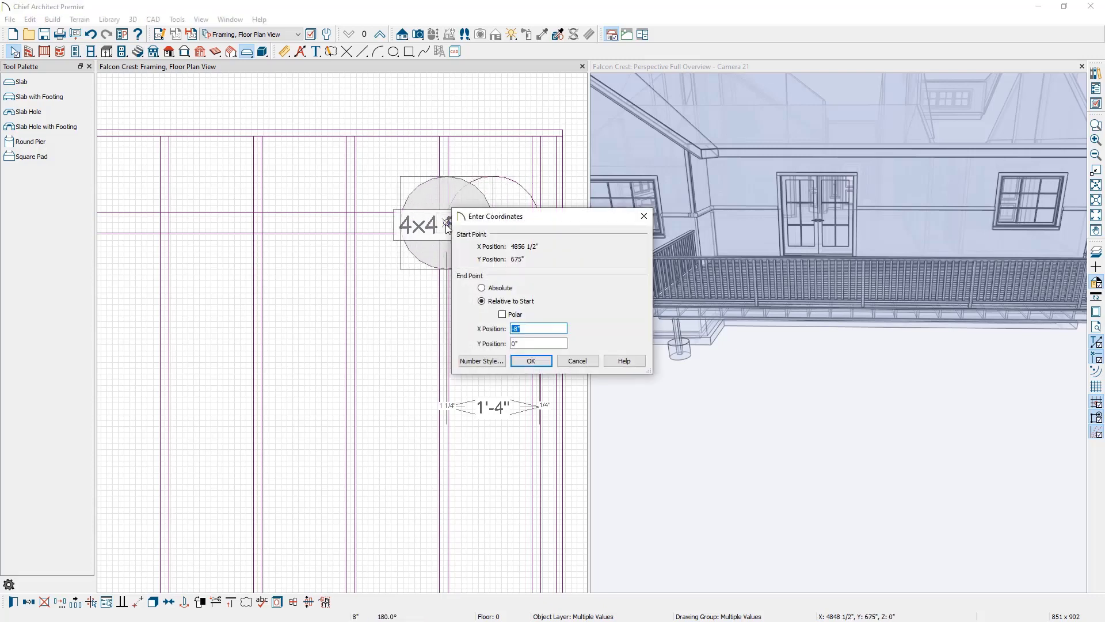
{"action": "type", "text": "-4"}
{"action": "key", "text": "Return"}
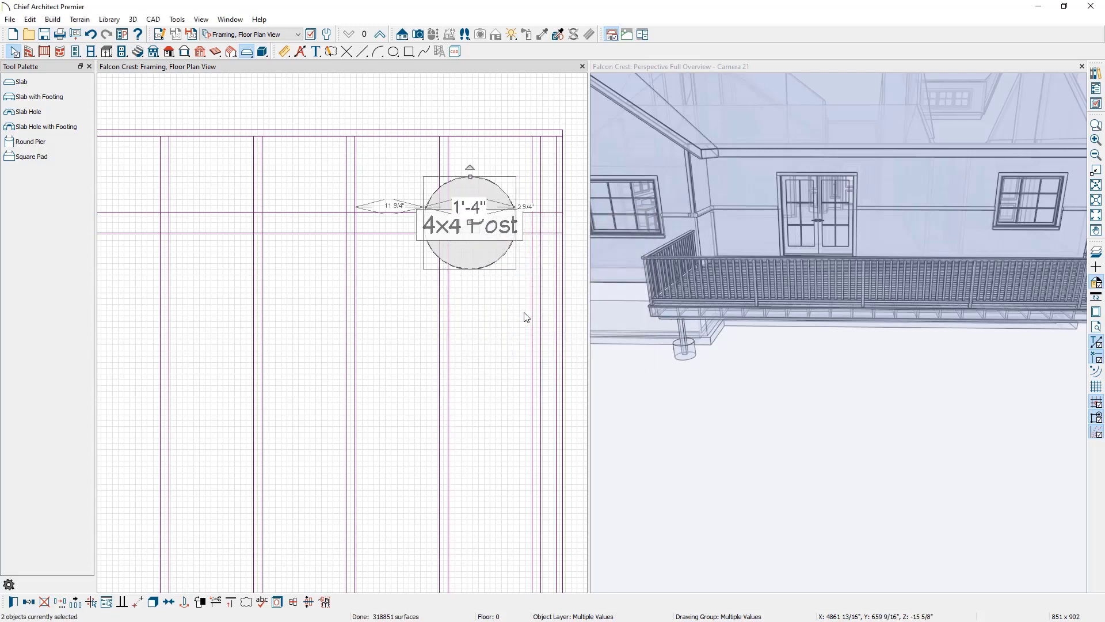
Copy the post and footing along the beam, placing the copy -48 inches in X relative to the original.
{"action": "left_click", "coordinate": [29, 603]}
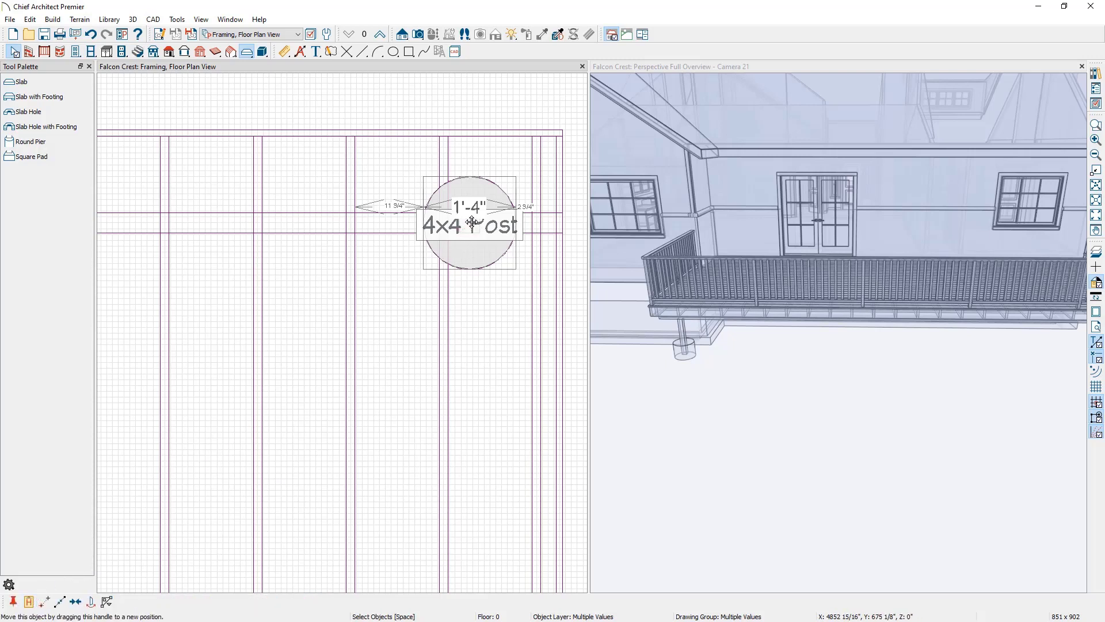
{"action": "left_click_drag", "start_coordinate": [472, 222], "coordinate": [257, 221]}
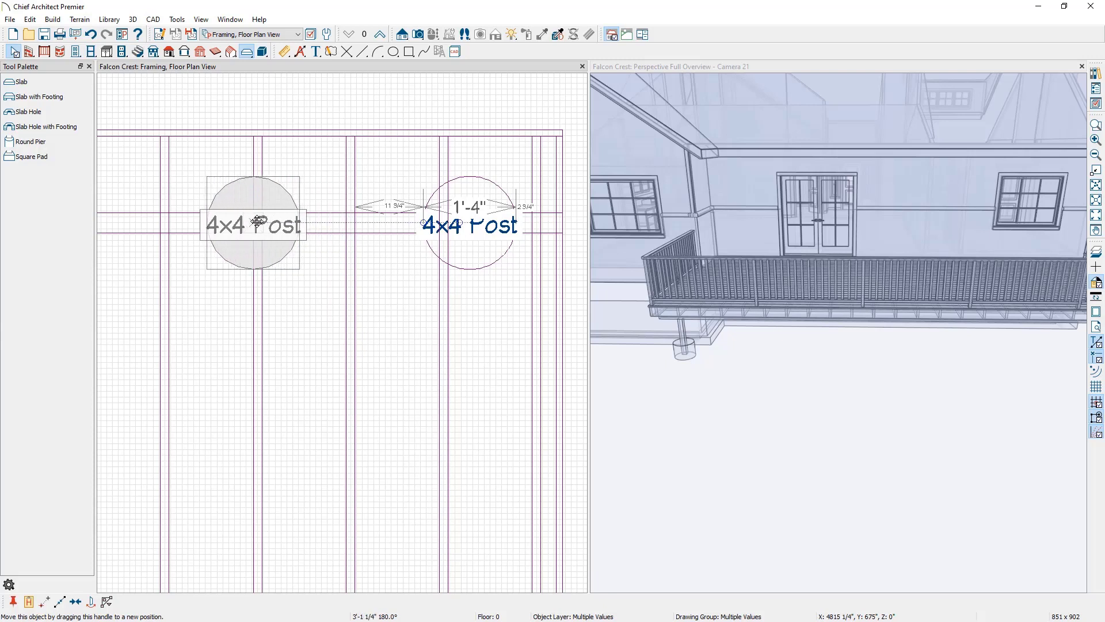
{"action": "key", "text": "Tab"}
{"action": "type", "text": "-48"}
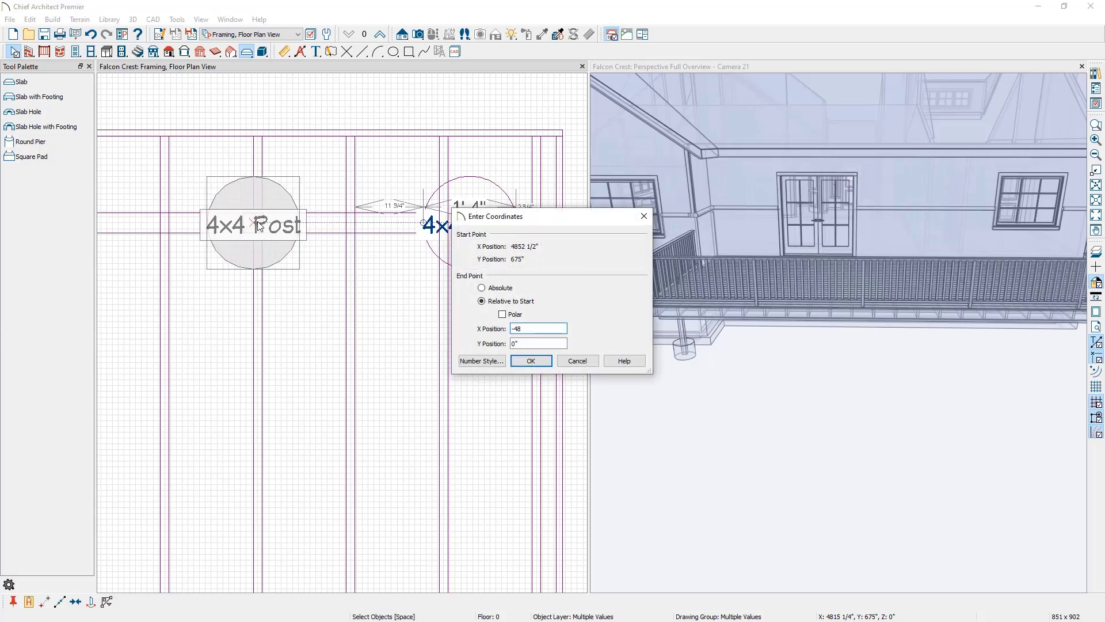
{"action": "key", "text": "Return"}
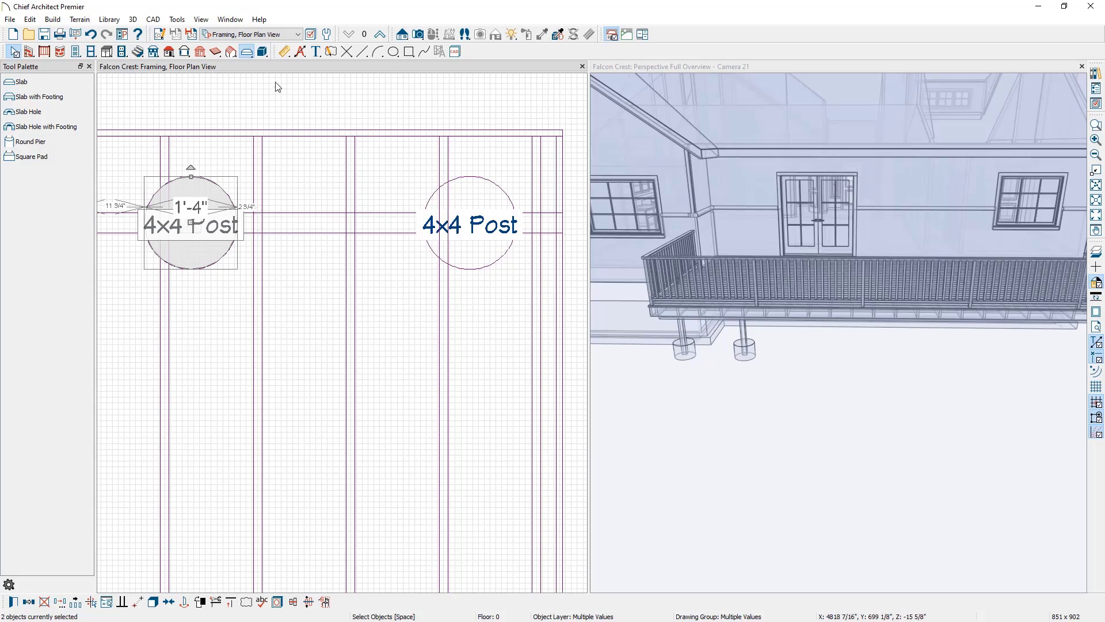
Ensure the framing dimension defaults have end-to-end dimensions locate framing centers.
{"action": "double_click", "coordinate": [284, 51]}
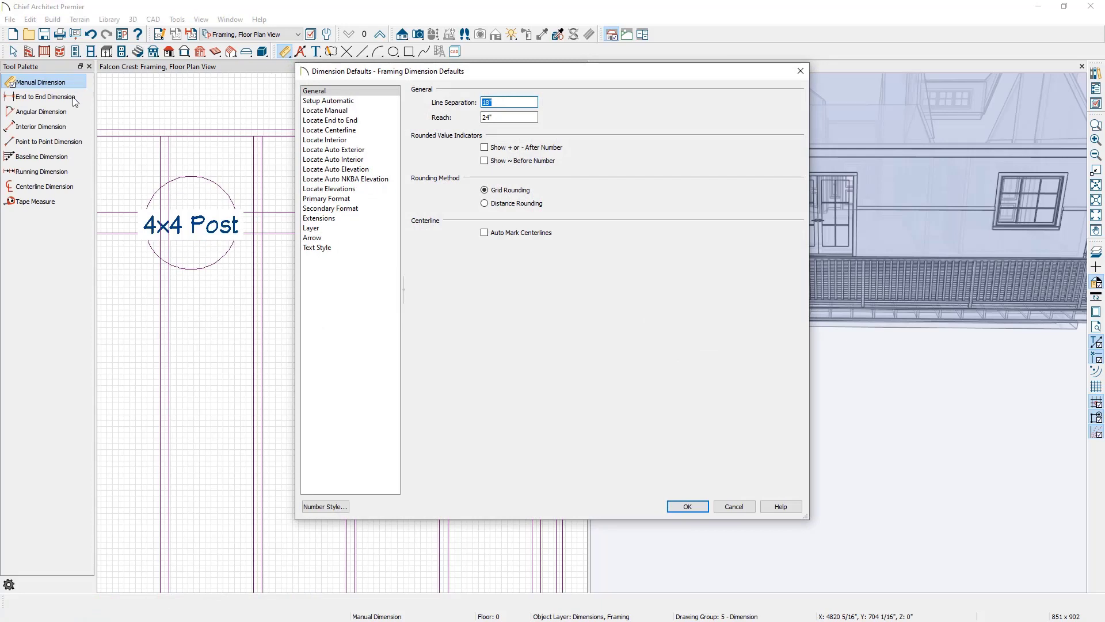
{"action": "left_click", "coordinate": [313, 122]}
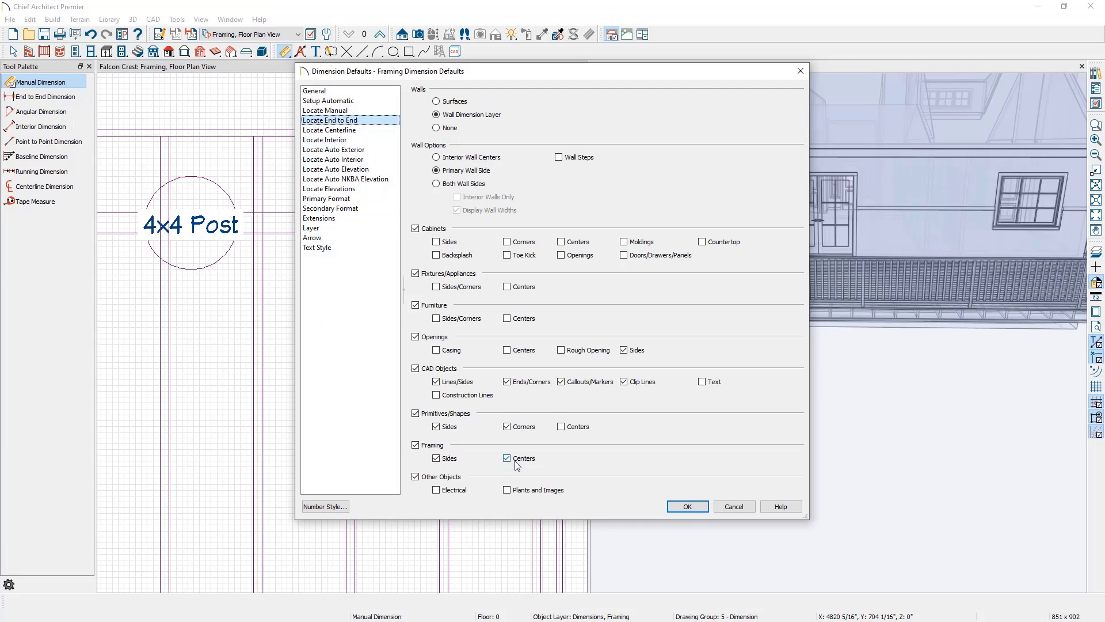
{"action": "left_click", "coordinate": [687, 506]}
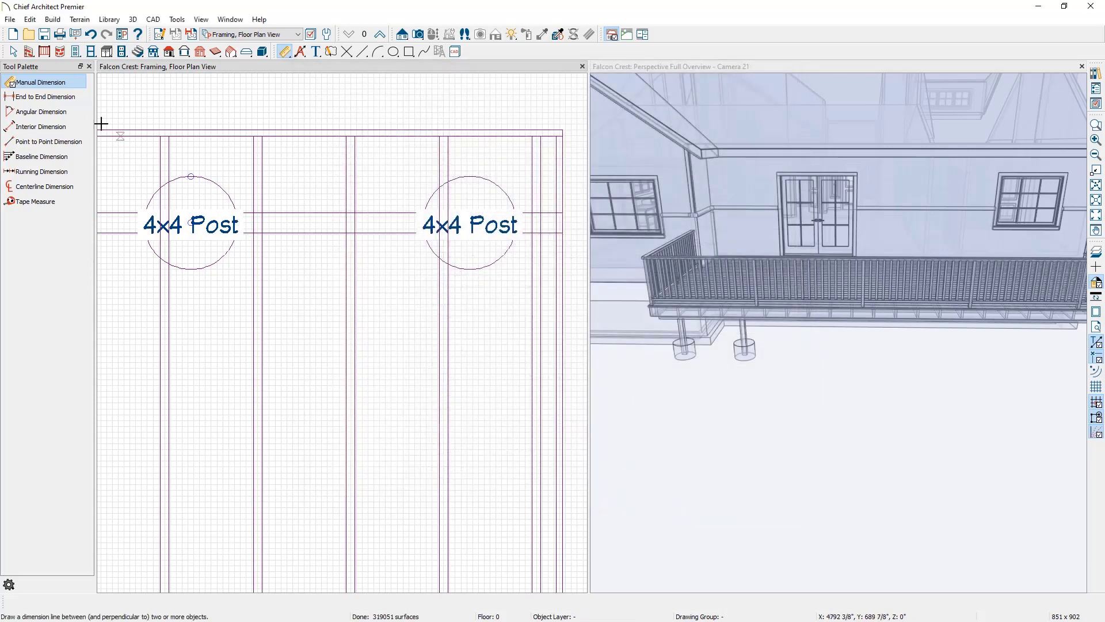
Add an end-to-end dimension between the centers of the two deck posts.
{"action": "left_click", "coordinate": [68, 98]}
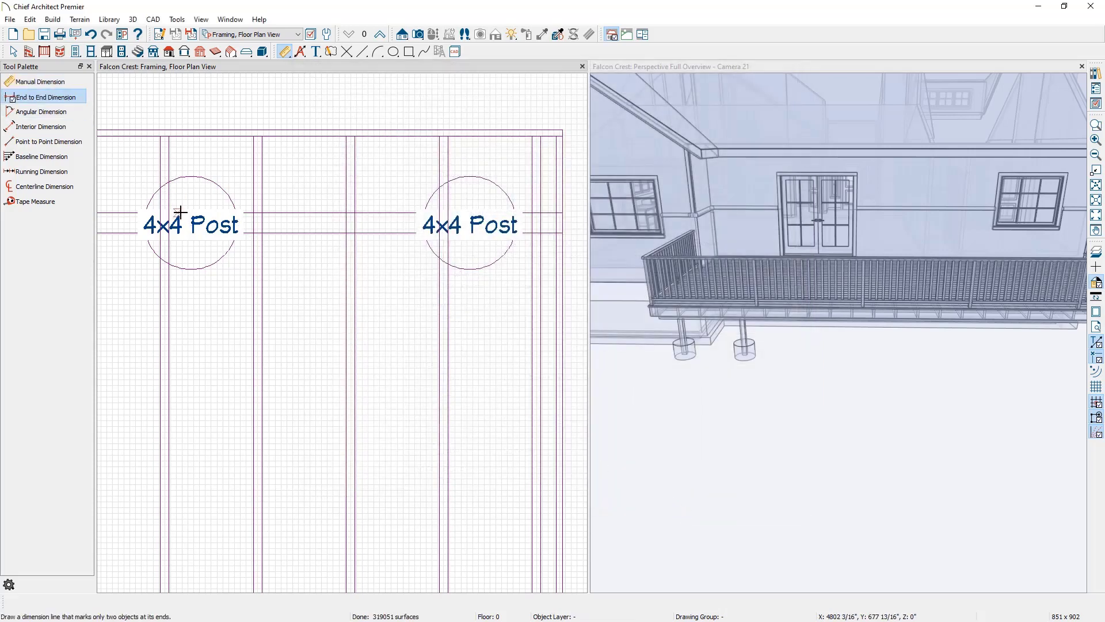
{"action": "scroll", "coordinate": [189, 223], "scroll_direction": "up", "scroll_amount": 2}
{"action": "scroll", "coordinate": [188, 224], "scroll_direction": "down", "scroll_amount": 2}
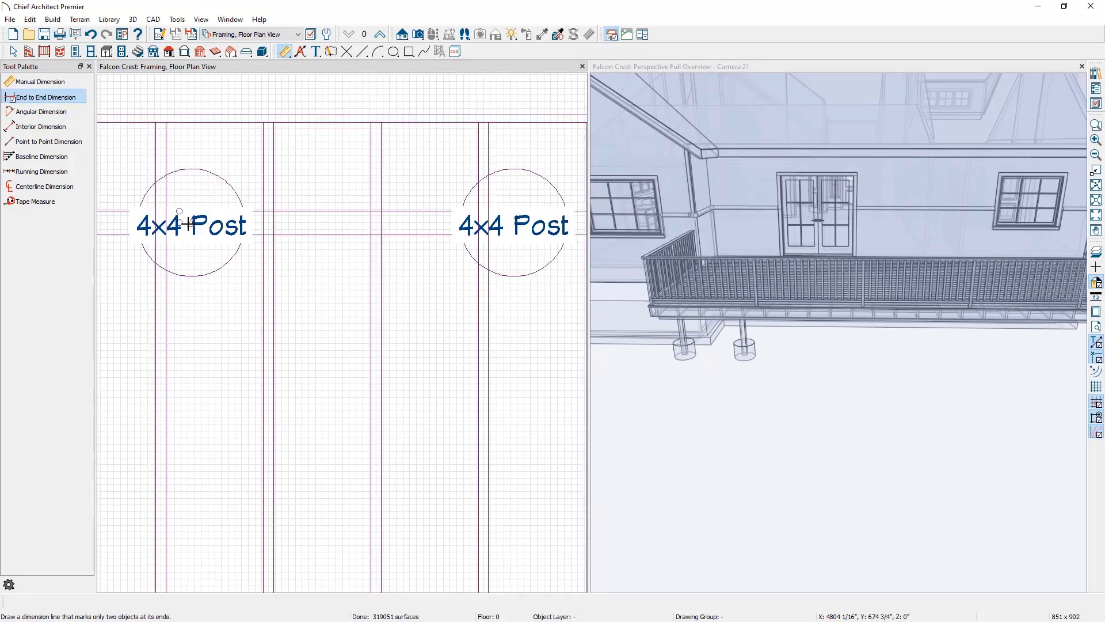
{"action": "left_click_drag", "start_coordinate": [189, 223], "coordinate": [485, 224]}
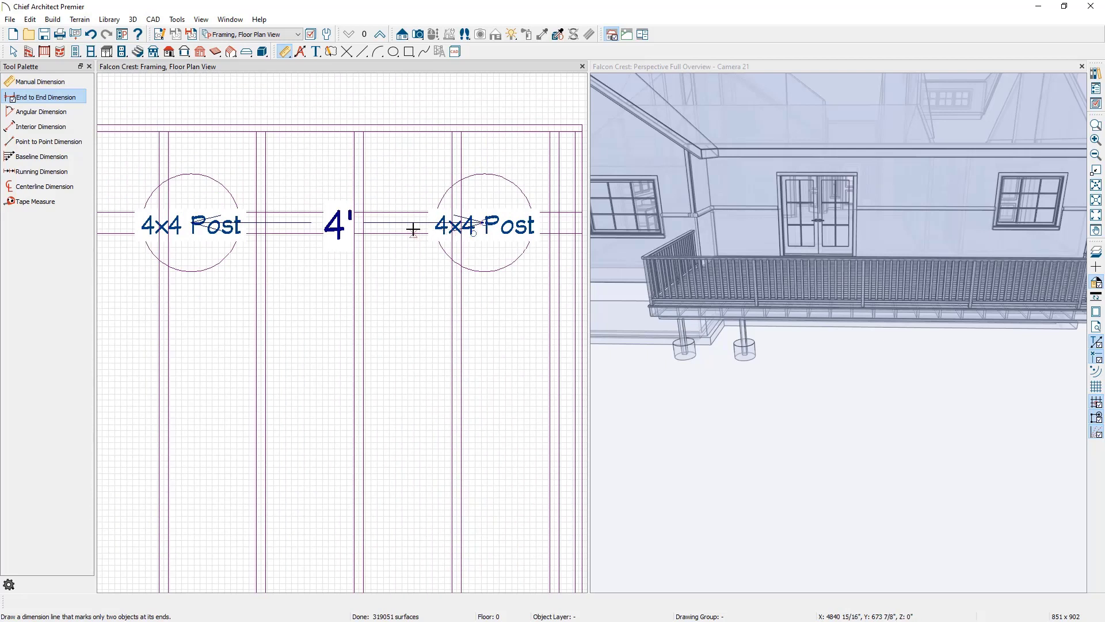
{"action": "key", "text": "space"}
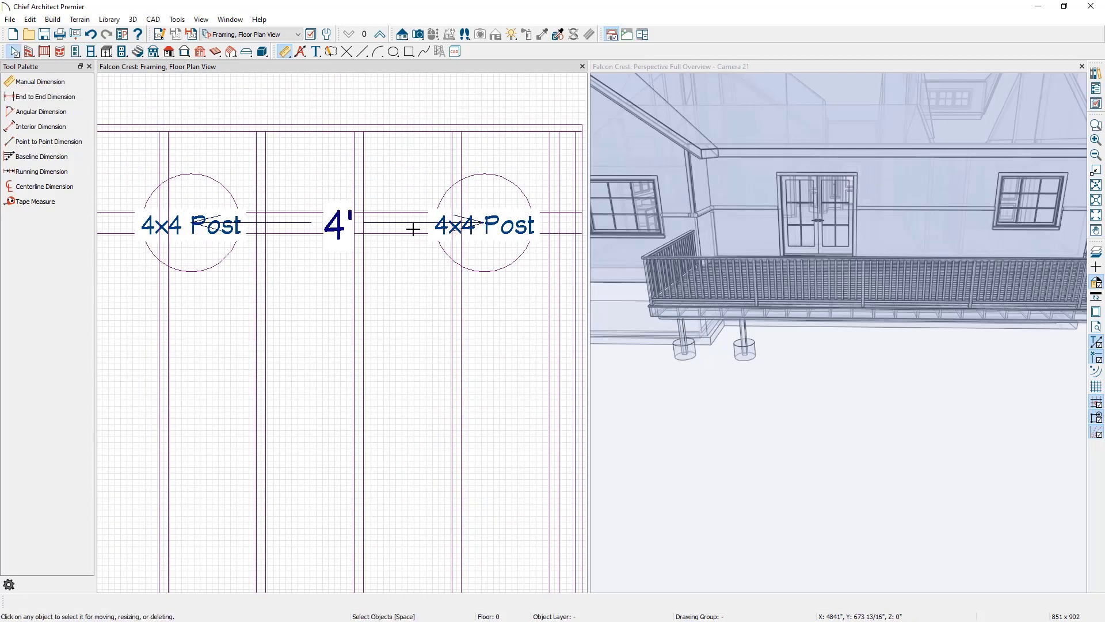
Move the copied post's 4x4 Post label down to the lower edge of its footing, clear of the post symbol.
{"action": "left_click", "coordinate": [194, 234]}
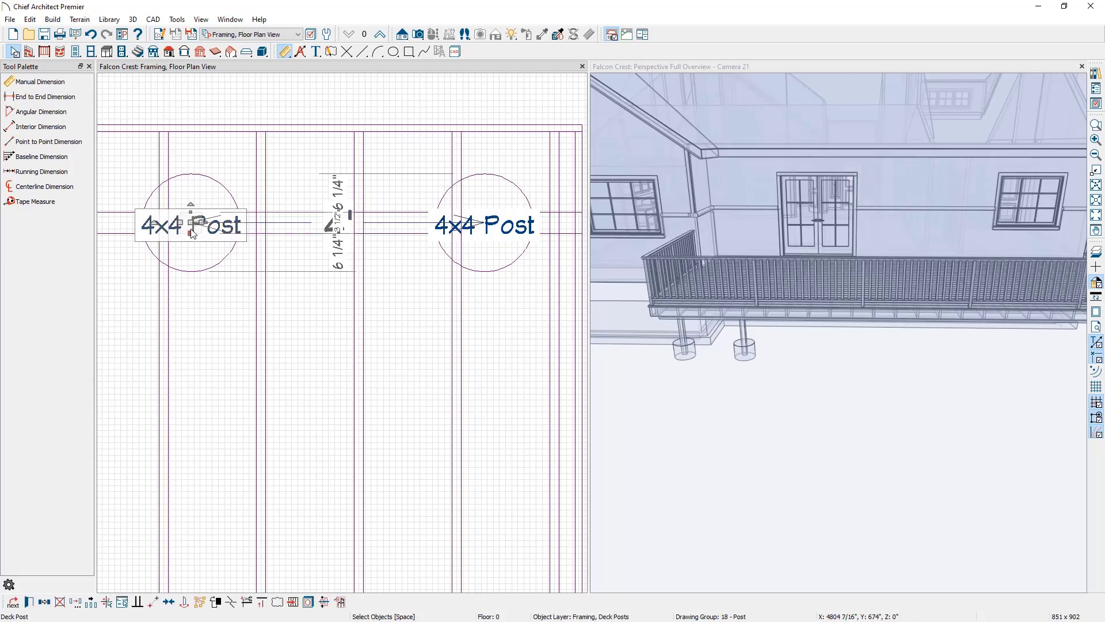
{"action": "scroll", "coordinate": [194, 234], "scroll_direction": "up", "scroll_amount": 2}
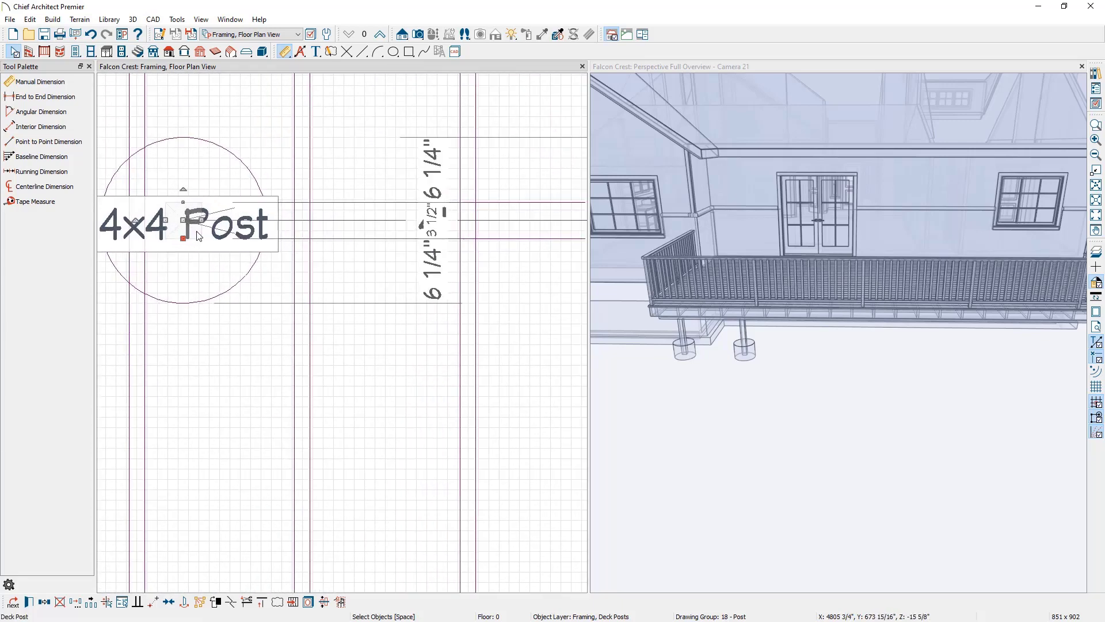
{"action": "scroll", "coordinate": [199, 236], "scroll_direction": "up", "scroll_amount": 1}
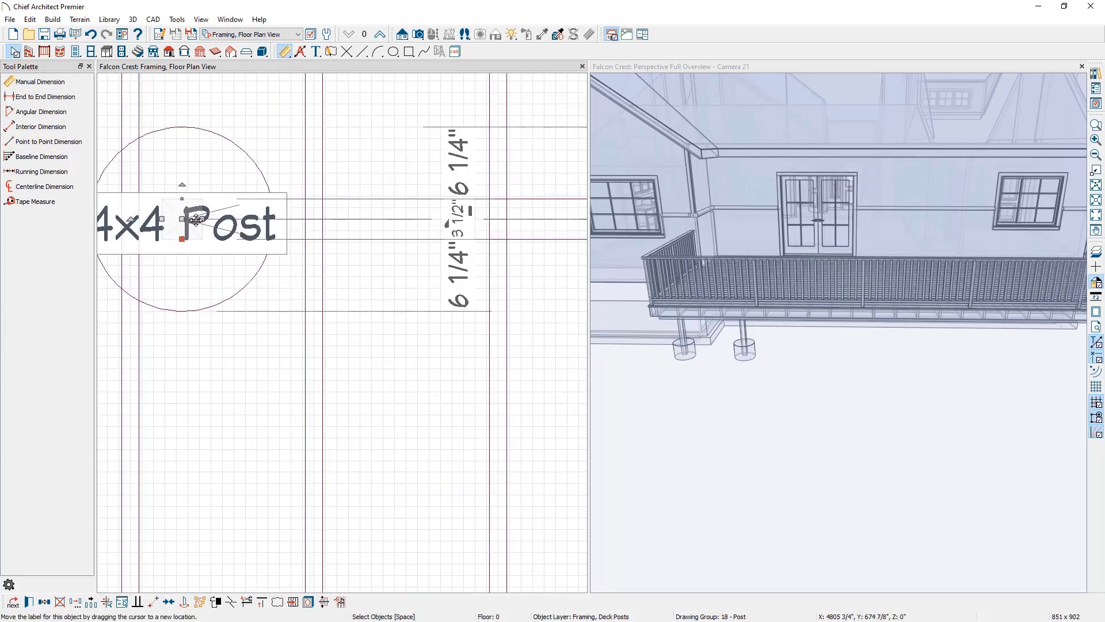
{"action": "left_click_drag", "start_coordinate": [196, 219], "coordinate": [195, 224]}
{"action": "left_click_drag", "start_coordinate": [191, 257], "coordinate": [194, 322]}
{"action": "scroll", "coordinate": [194, 323], "scroll_direction": "down", "scroll_amount": 5}
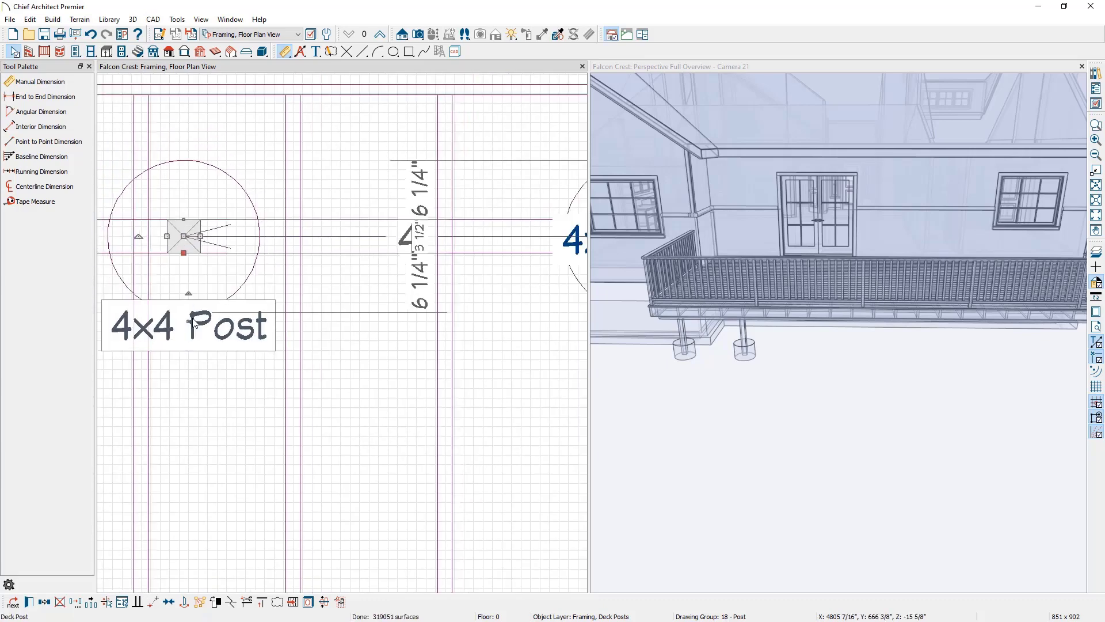
Move the original post's 4x4 Post label down off the post symbol as well, and clear the selection.
{"action": "scroll", "coordinate": [480, 273], "scroll_direction": "up", "scroll_amount": 4}
{"action": "scroll", "coordinate": [481, 277], "scroll_direction": "up", "scroll_amount": 1}
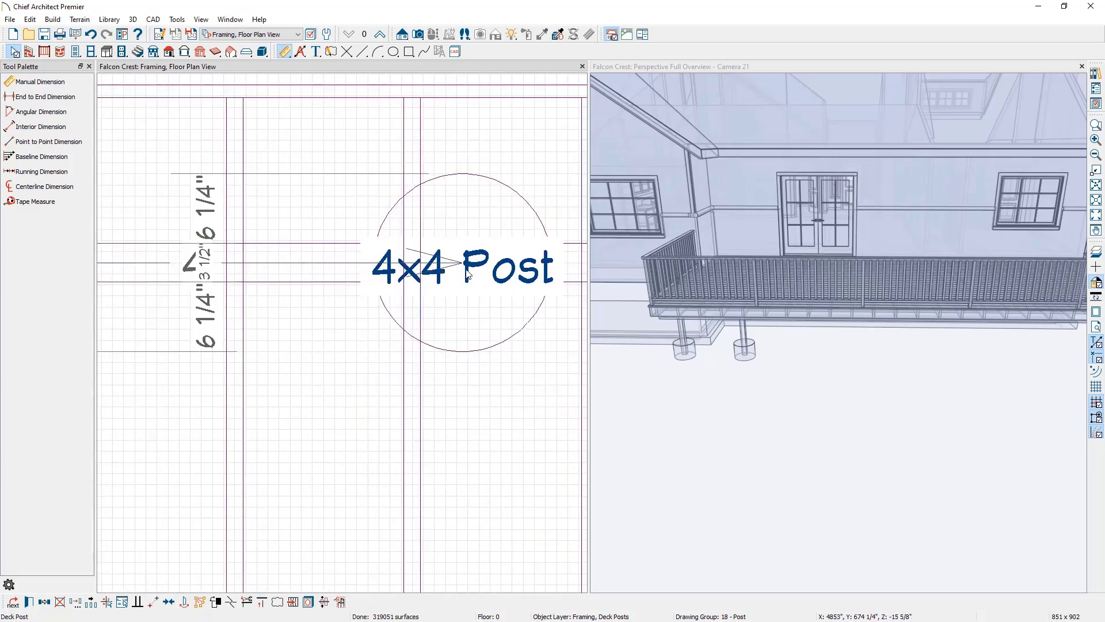
{"action": "left_click", "coordinate": [467, 270]}
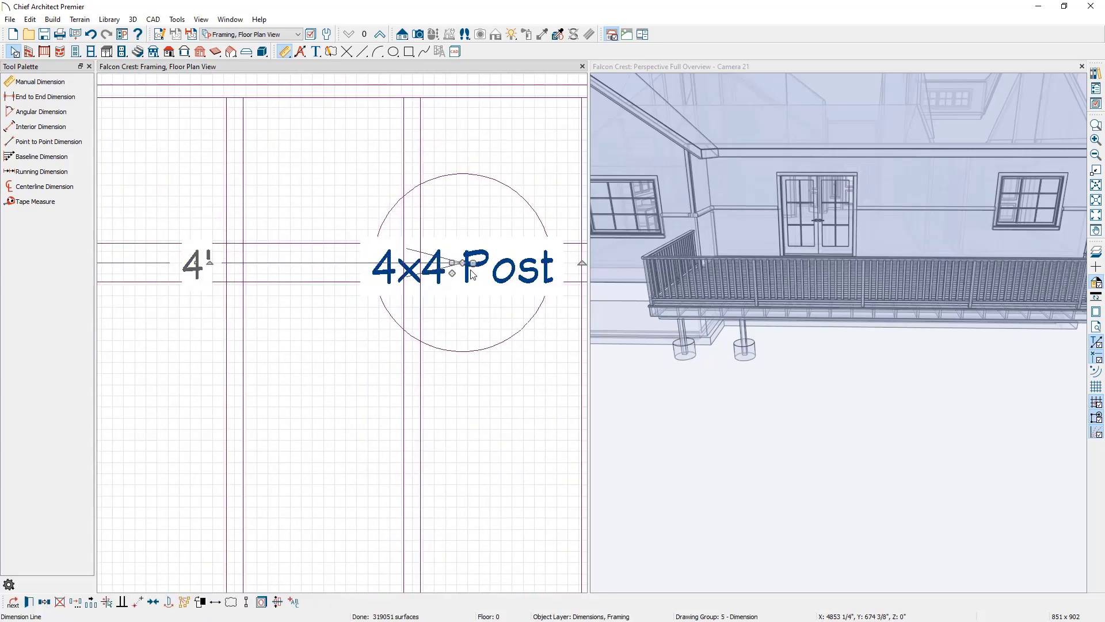
{"action": "left_click", "coordinate": [471, 274]}
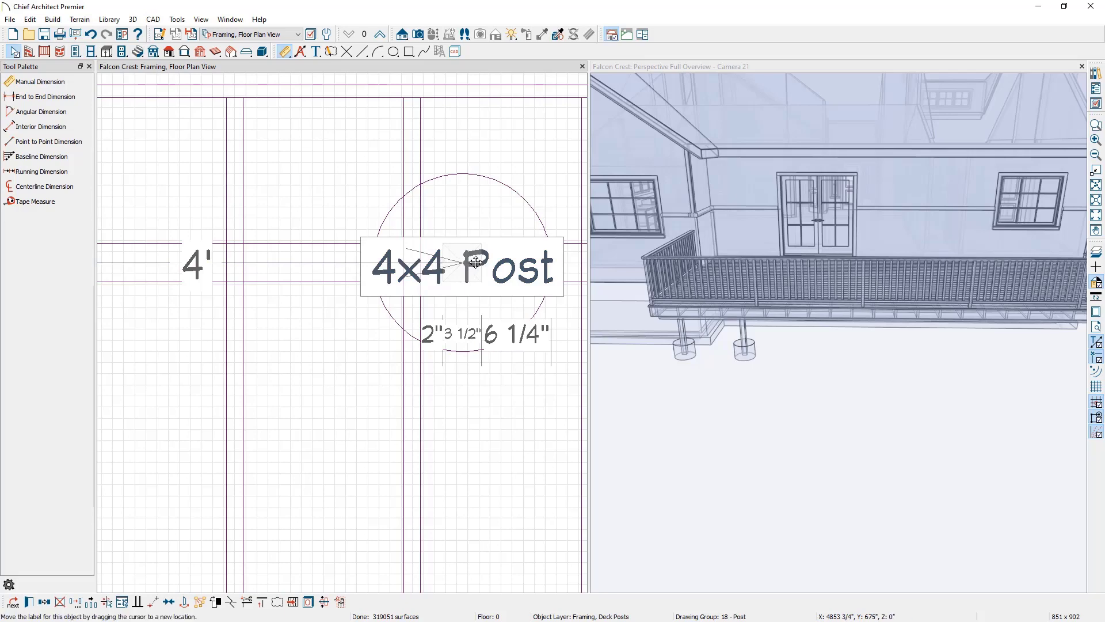
{"action": "left_click_drag", "start_coordinate": [471, 274], "coordinate": [472, 392]}
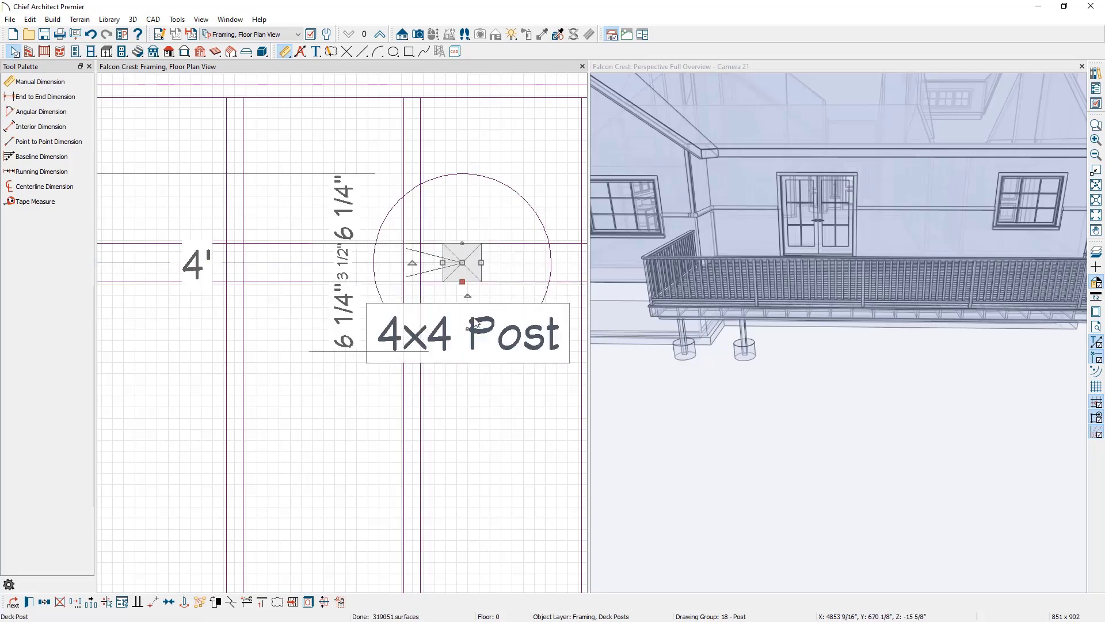
{"action": "scroll", "coordinate": [470, 382], "scroll_direction": "down", "scroll_amount": 2}
{"action": "left_click", "coordinate": [423, 184]}
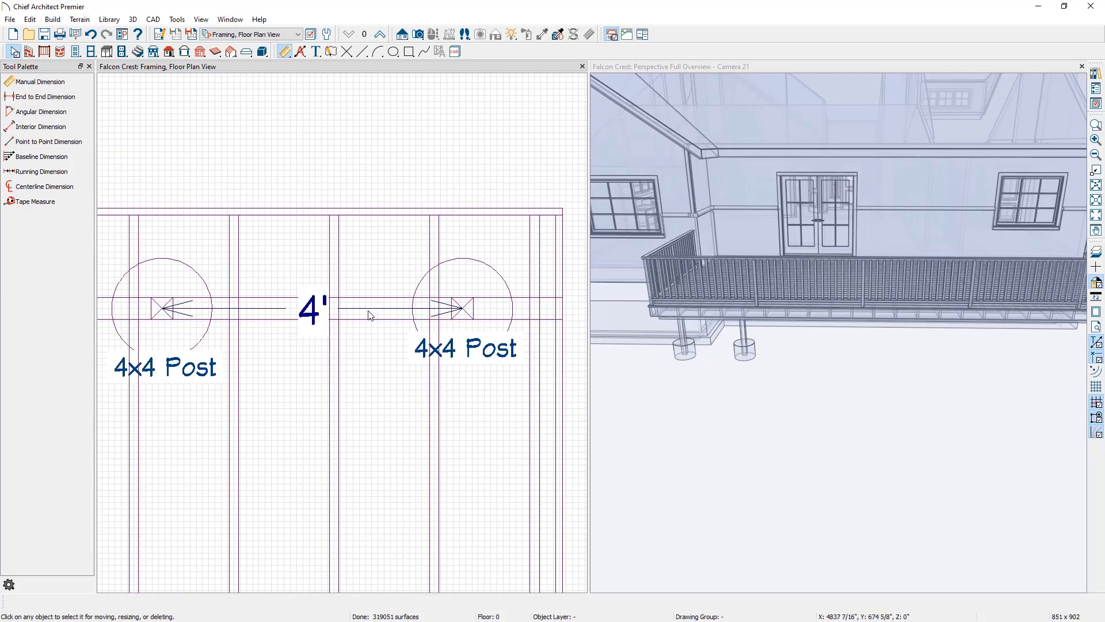
Select the original deck post together with its footing and set the center-to-center dimension between the two posts to 60 inches.
{"action": "left_click", "coordinate": [161, 310]}
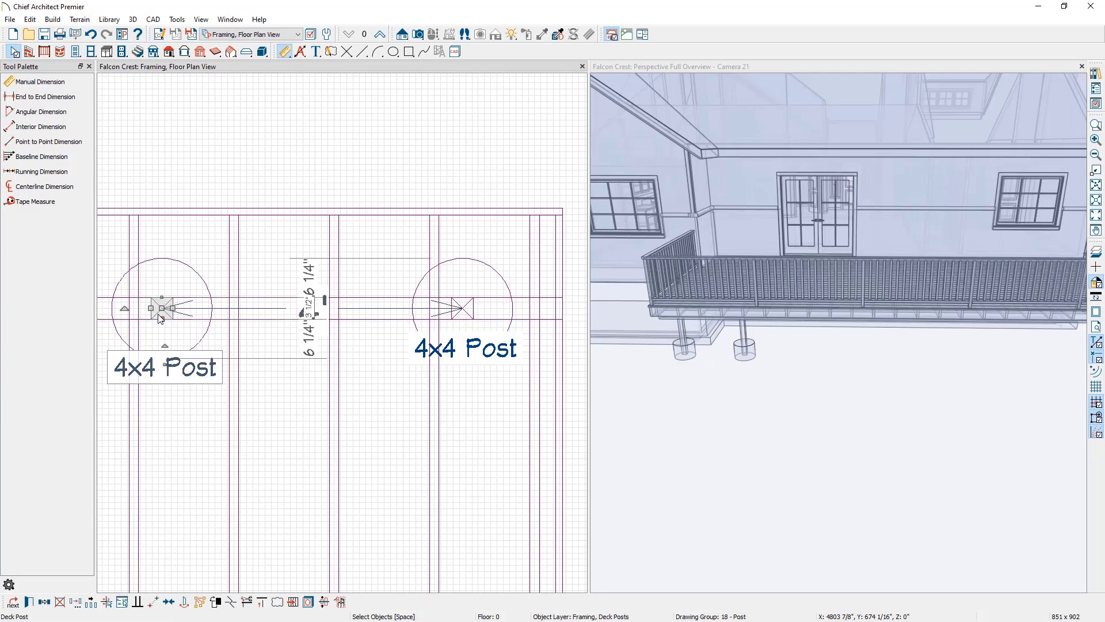
{"action": "left_click", "coordinate": [179, 268], "text": "shift"}
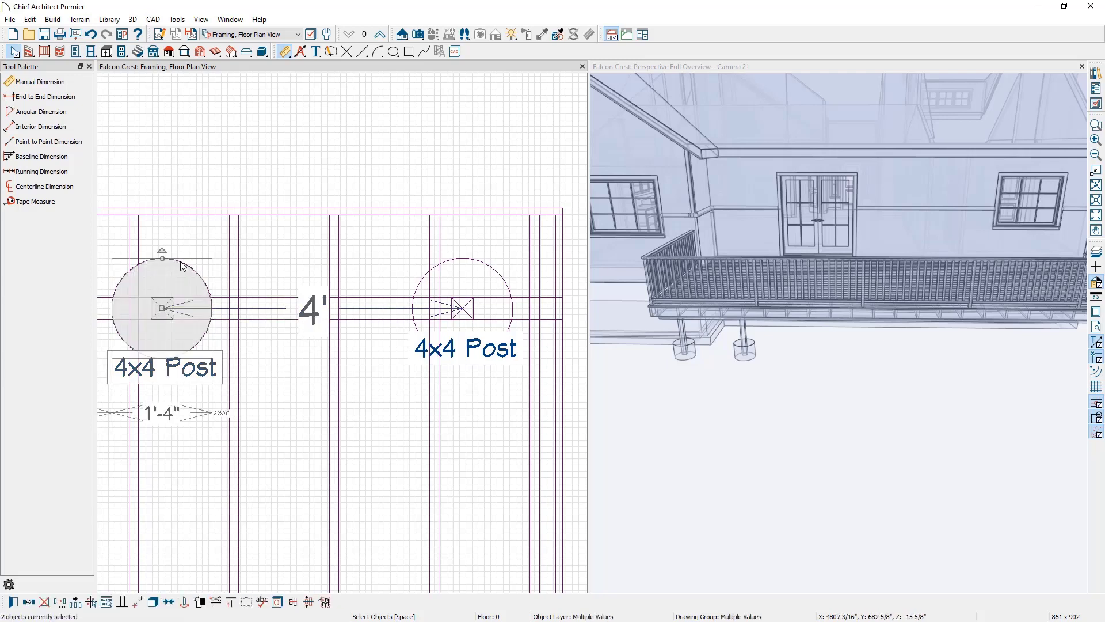
{"action": "left_click", "coordinate": [308, 311]}
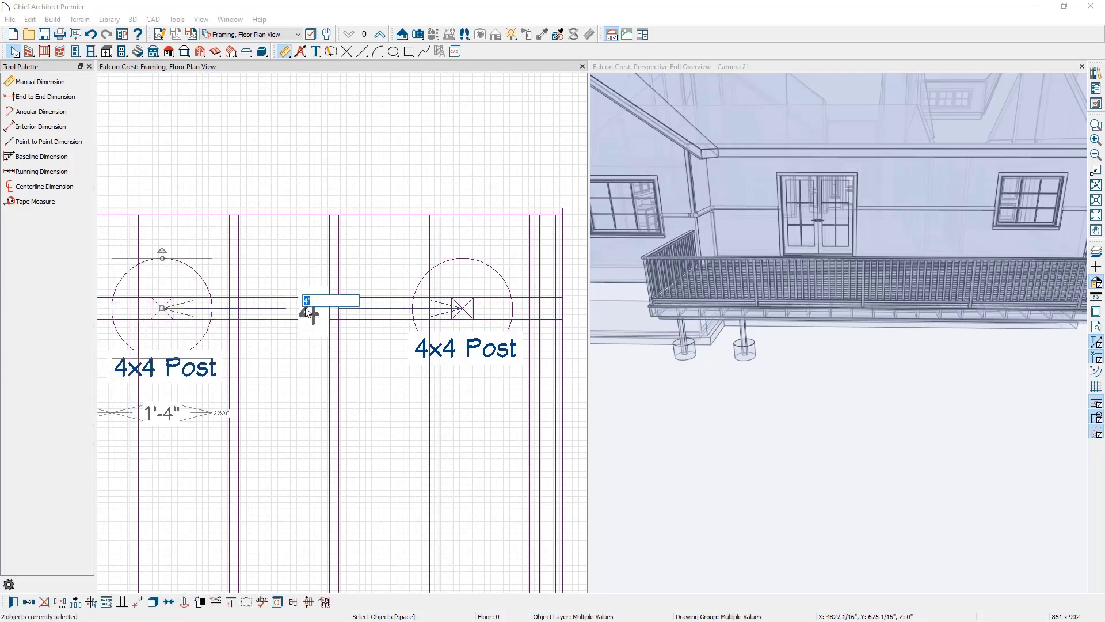
{"action": "type", "text": "60"}
{"action": "key", "text": "Return"}
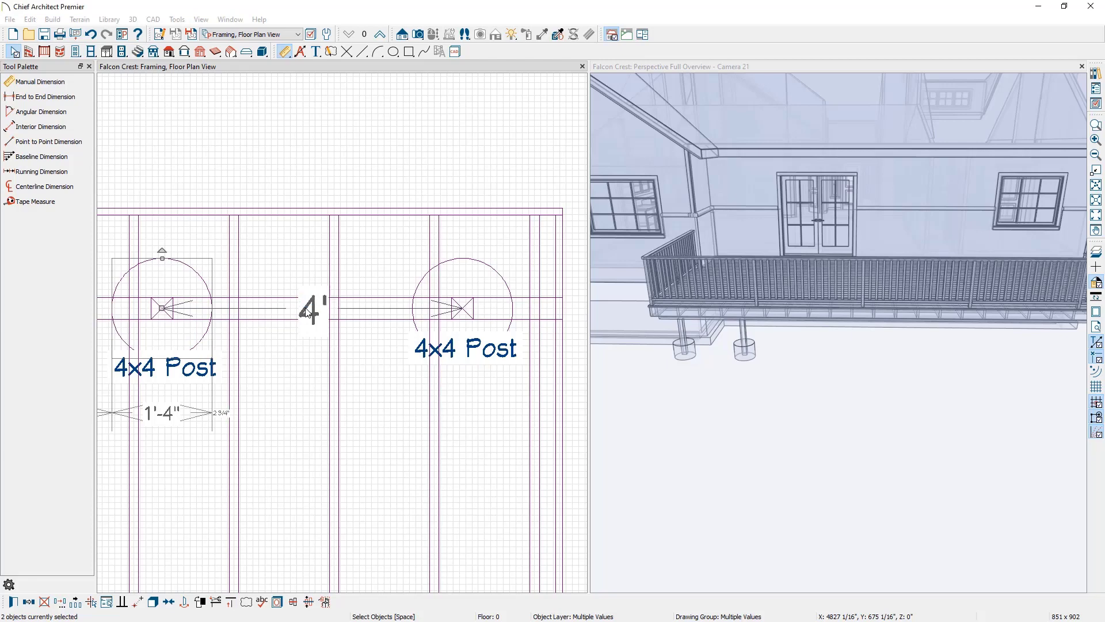
{"action": "scroll", "coordinate": [307, 312], "scroll_direction": "down", "scroll_amount": 1}
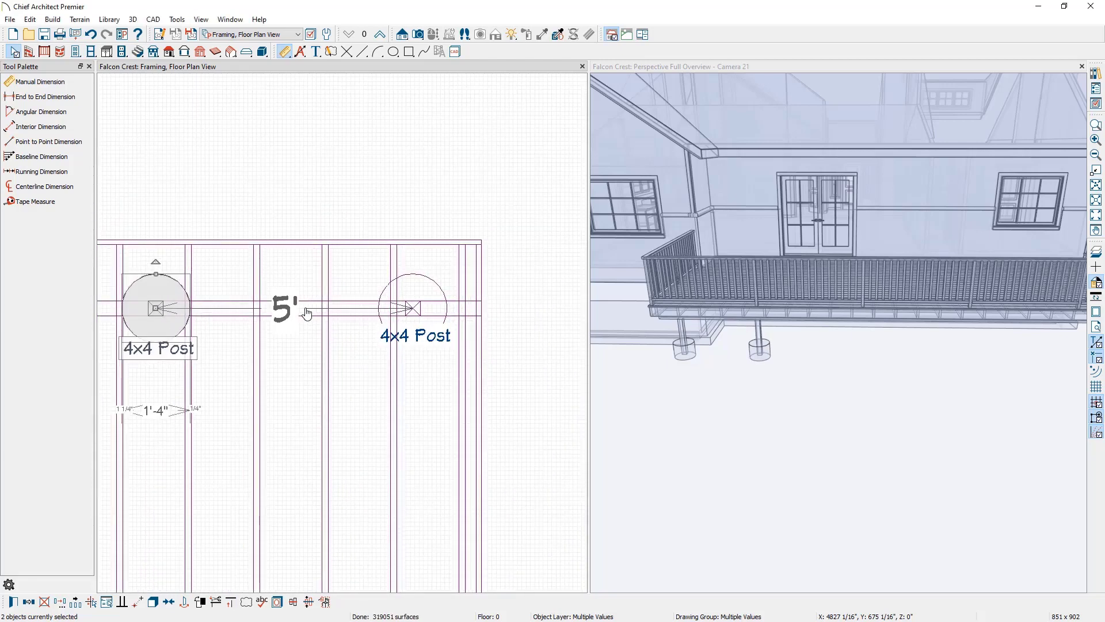
Change the perspective camera view's rendering technique from Glass House to Standard.
{"action": "left_click", "coordinate": [648, 68]}
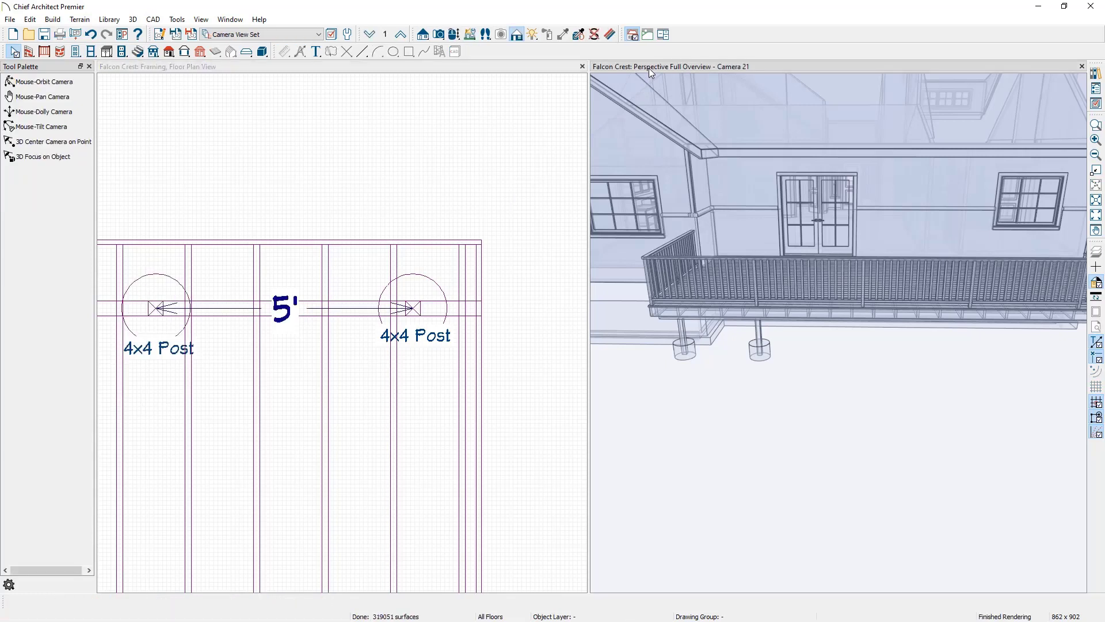
{"action": "left_click", "coordinate": [517, 35]}
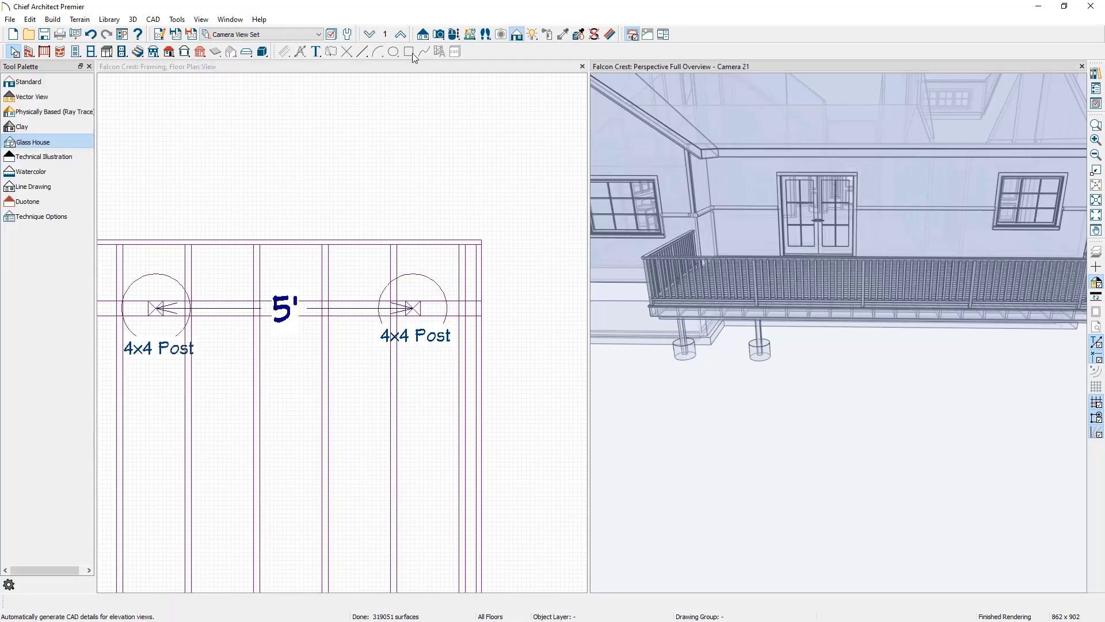
{"action": "left_click", "coordinate": [72, 81]}
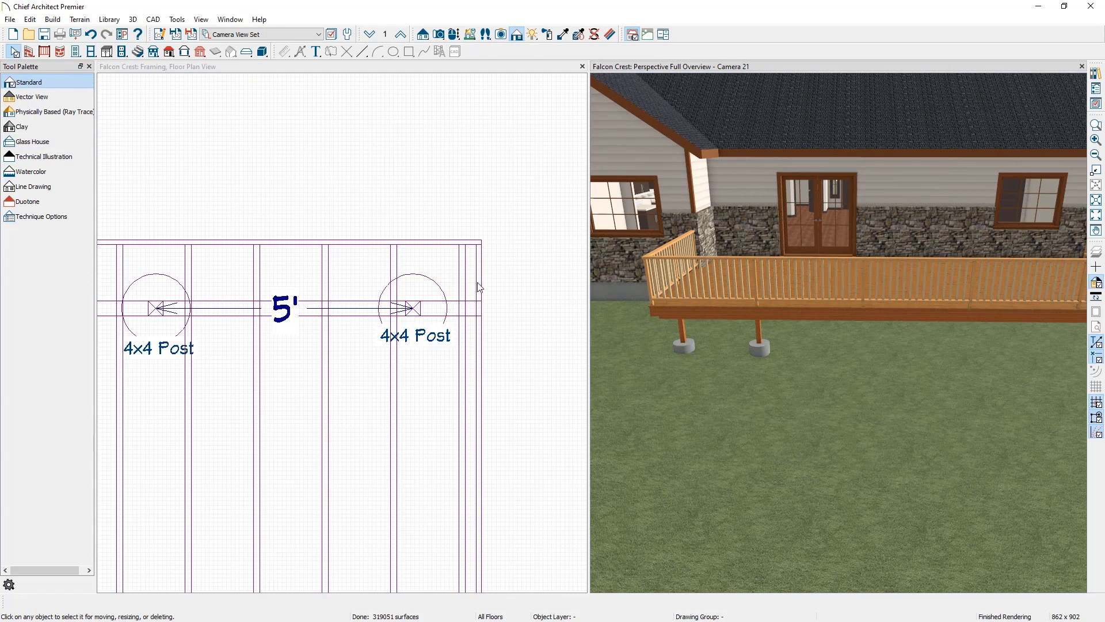
Examine the two posts and footings beneath the deck in 3D, both up close and with the whole deck in view.
{"action": "key", "text": "o"}
{"action": "left_click_drag", "start_coordinate": [708, 388], "coordinate": [721, 383]}
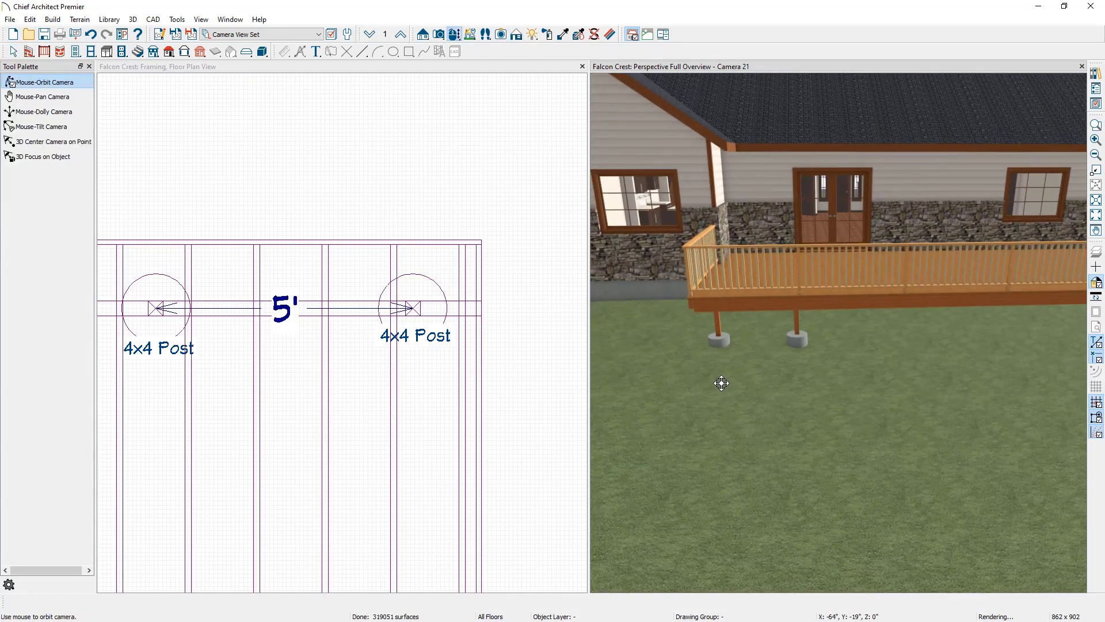
{"action": "scroll", "coordinate": [754, 337], "scroll_direction": "up", "scroll_amount": 5}
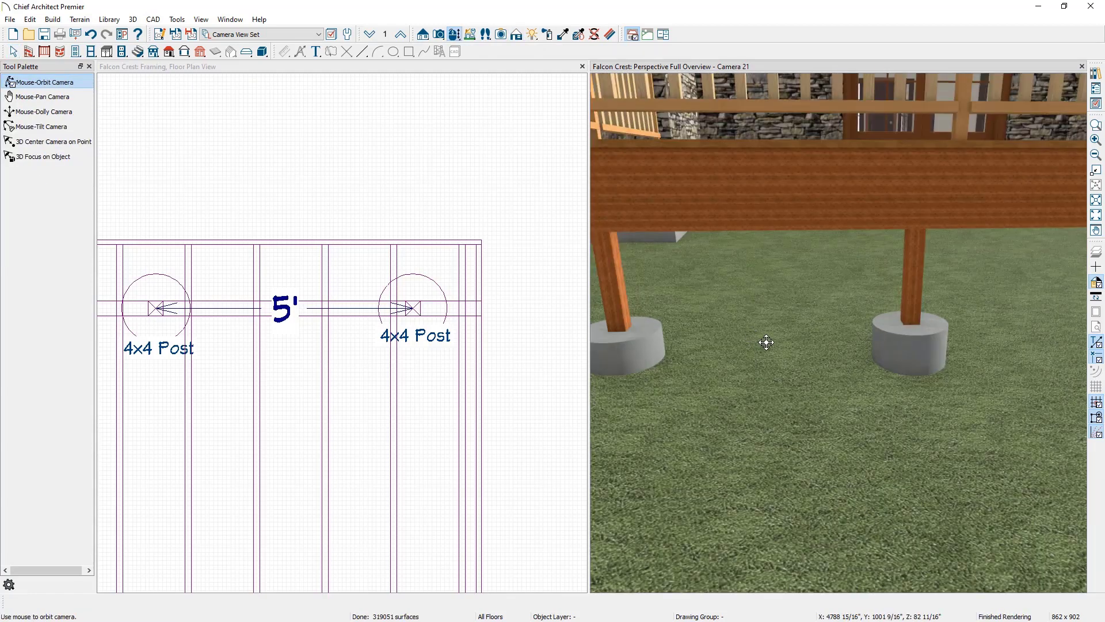
{"action": "mouse_move", "coordinate": [767, 343]}
{"action": "left_mouse_down"}
{"action": "mouse_move", "coordinate": [777, 340]}
{"action": "mouse_move", "coordinate": [740, 345]}
{"action": "mouse_move", "coordinate": [760, 343]}
{"action": "left_mouse_up"}
{"action": "scroll", "coordinate": [757, 343], "scroll_direction": "down", "scroll_amount": 3}
{"action": "scroll", "coordinate": [760, 343], "scroll_direction": "down", "scroll_amount": 3}
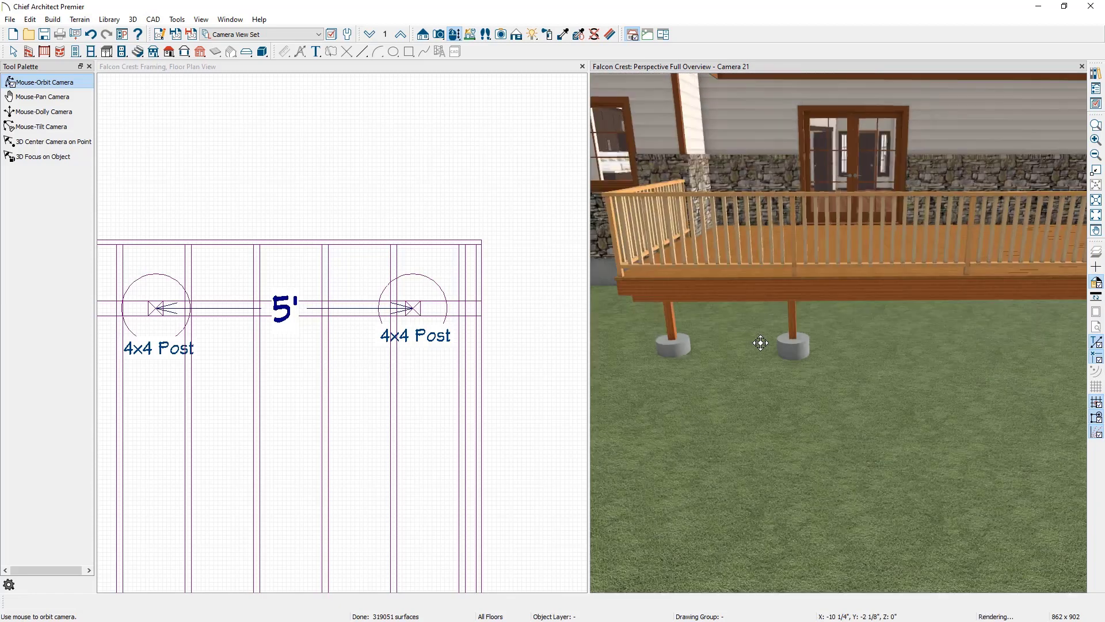
{"action": "scroll", "coordinate": [760, 343], "scroll_direction": "down", "scroll_amount": 3}
{"action": "left_click_drag", "start_coordinate": [804, 352], "coordinate": [800, 328]}
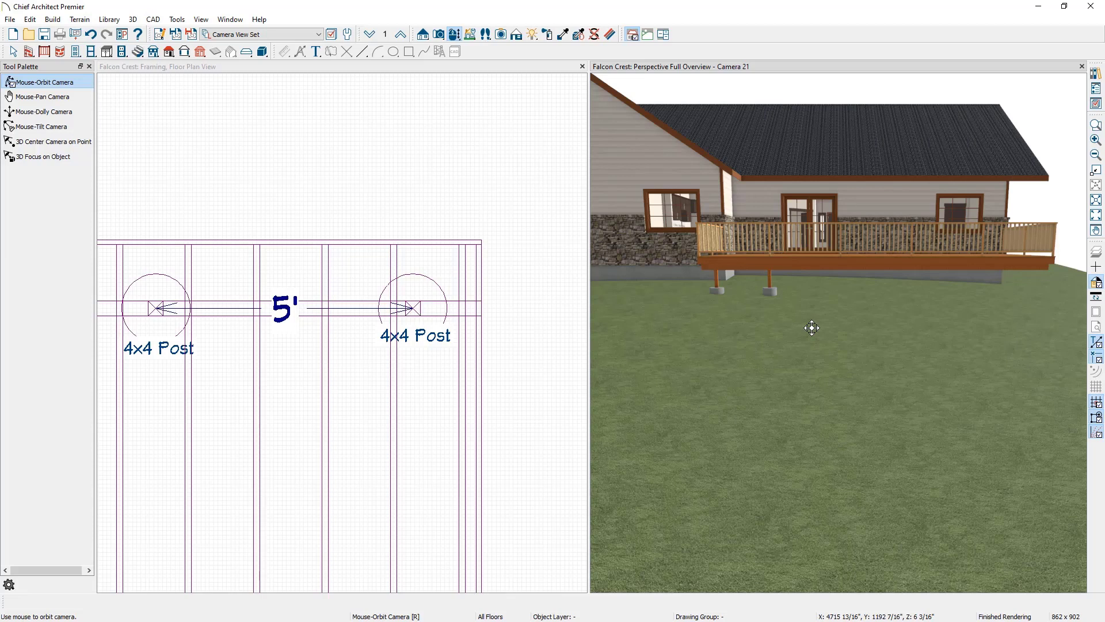
Place a post with footing on the 4x8 beam near the far end of the deck, between the second and third joists, and check it in 3D.
{"action": "left_click", "coordinate": [523, 72]}
{"action": "scroll", "coordinate": [311, 211], "scroll_direction": "down", "scroll_amount": 4}
{"action": "middle_click_drag", "start_coordinate": [202, 209], "coordinate": [611, 241]}
{"action": "middle_click_drag", "start_coordinate": [375, 236], "coordinate": [455, 226]}
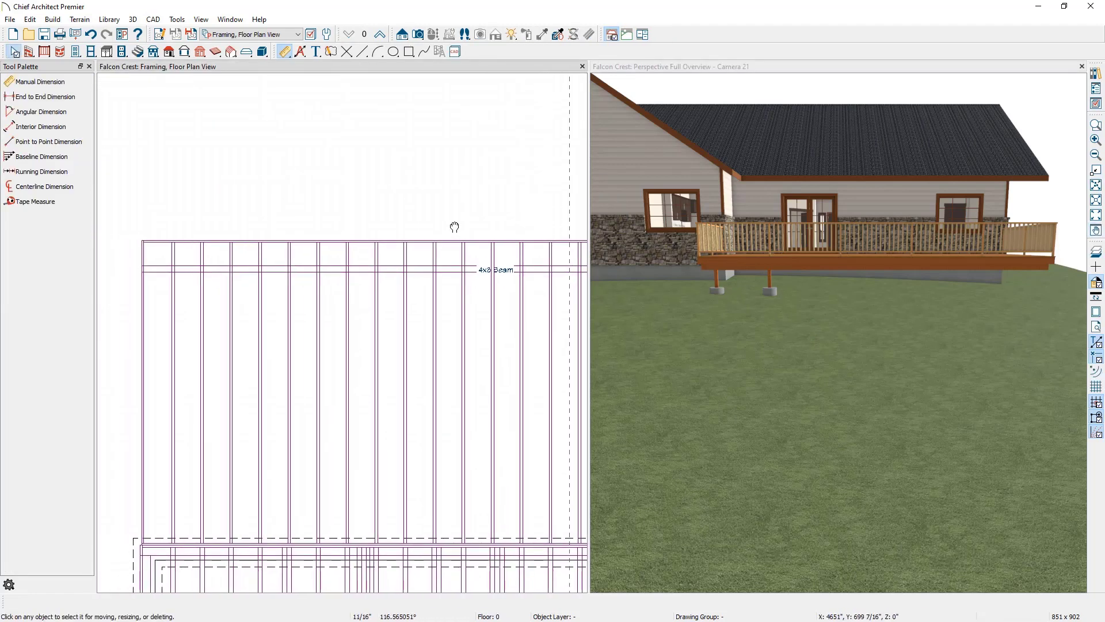
{"action": "left_click", "coordinate": [199, 52]}
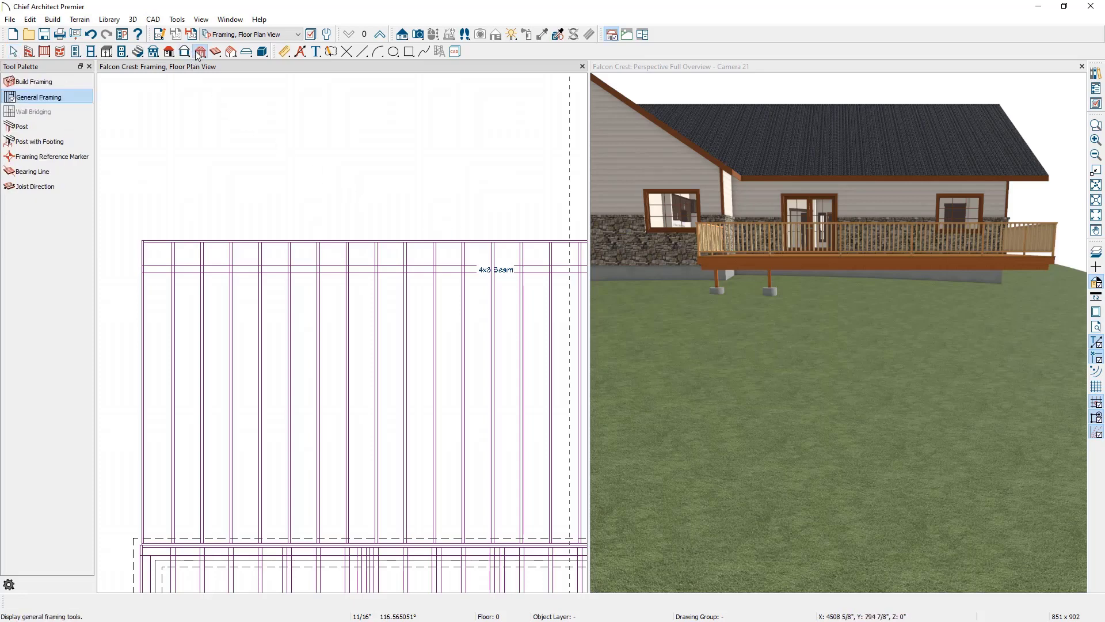
{"action": "left_click", "coordinate": [66, 142]}
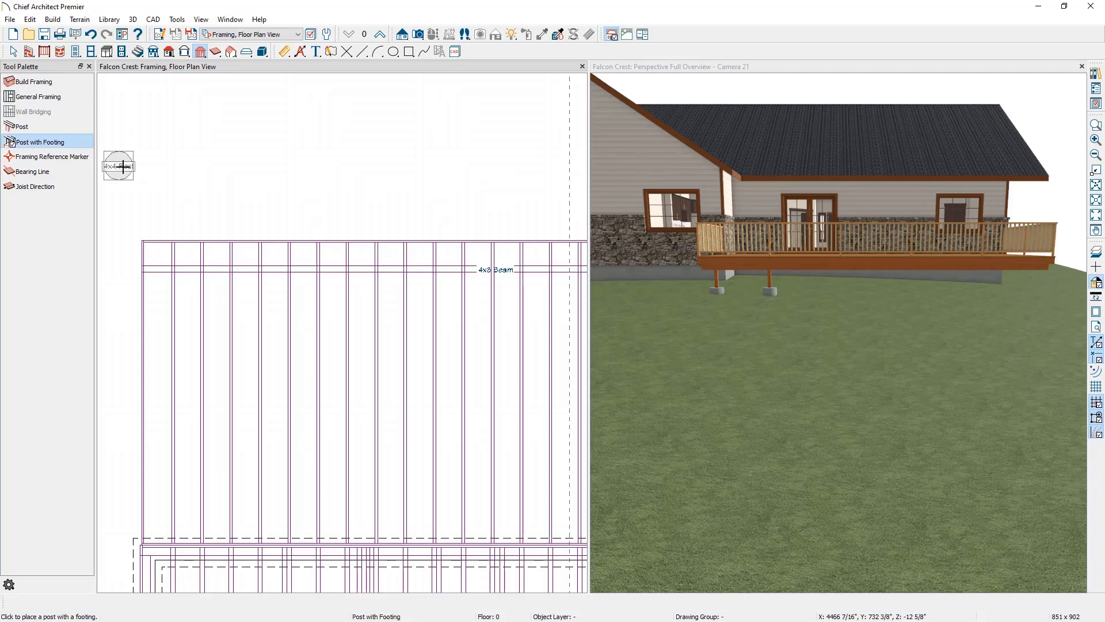
{"action": "left_click", "coordinate": [187, 264]}
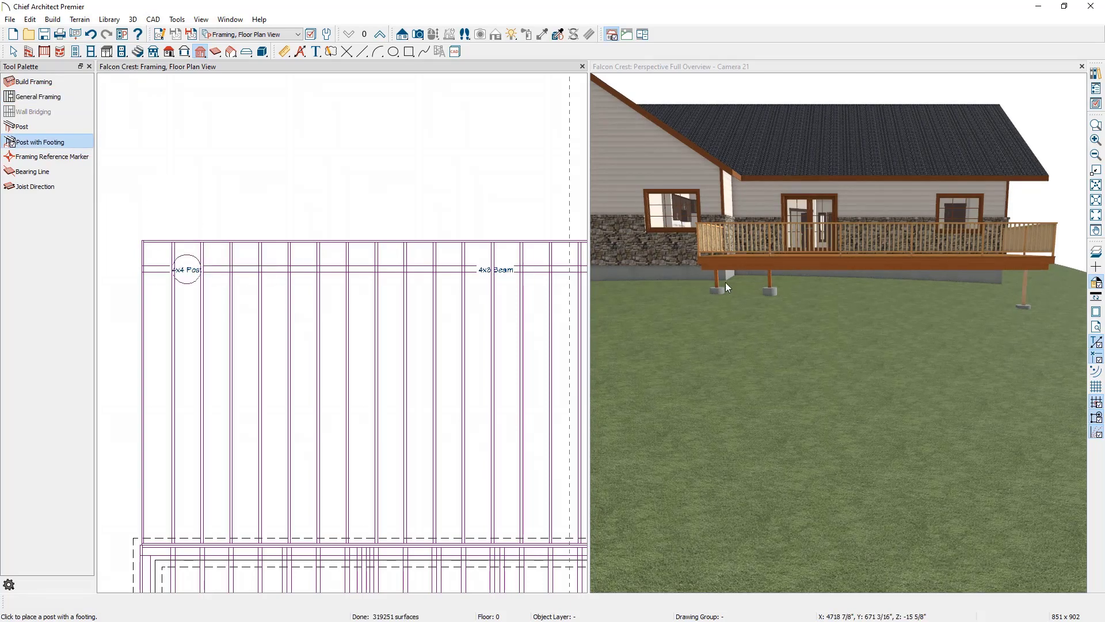
{"action": "scroll", "coordinate": [1061, 296], "scroll_direction": "up", "scroll_amount": 5}
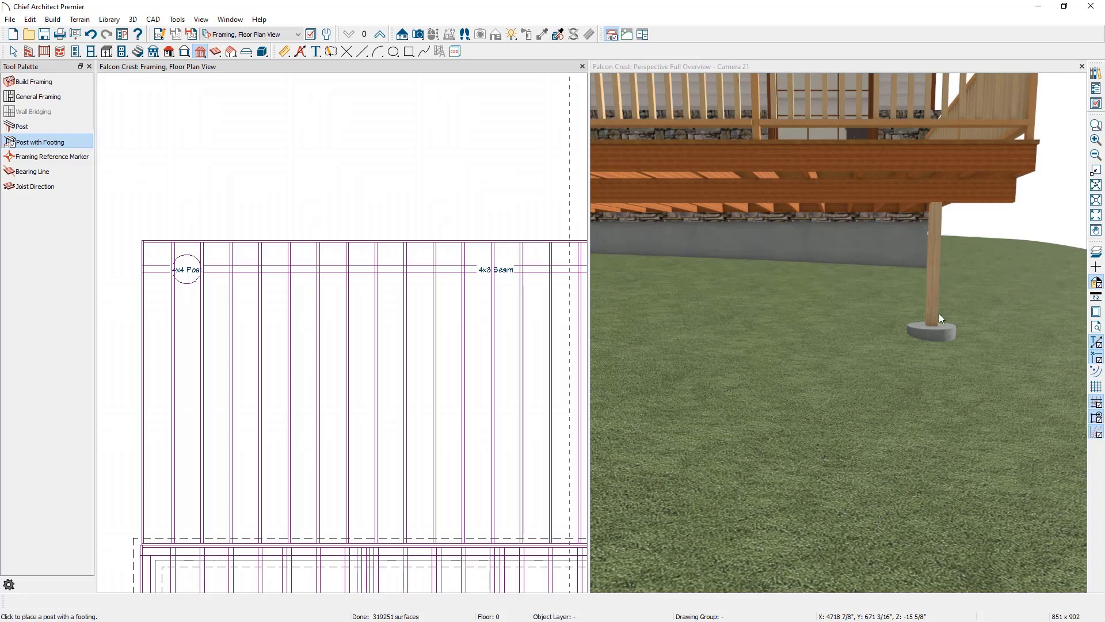
{"action": "scroll", "coordinate": [939, 314], "scroll_direction": "down", "scroll_amount": 5}
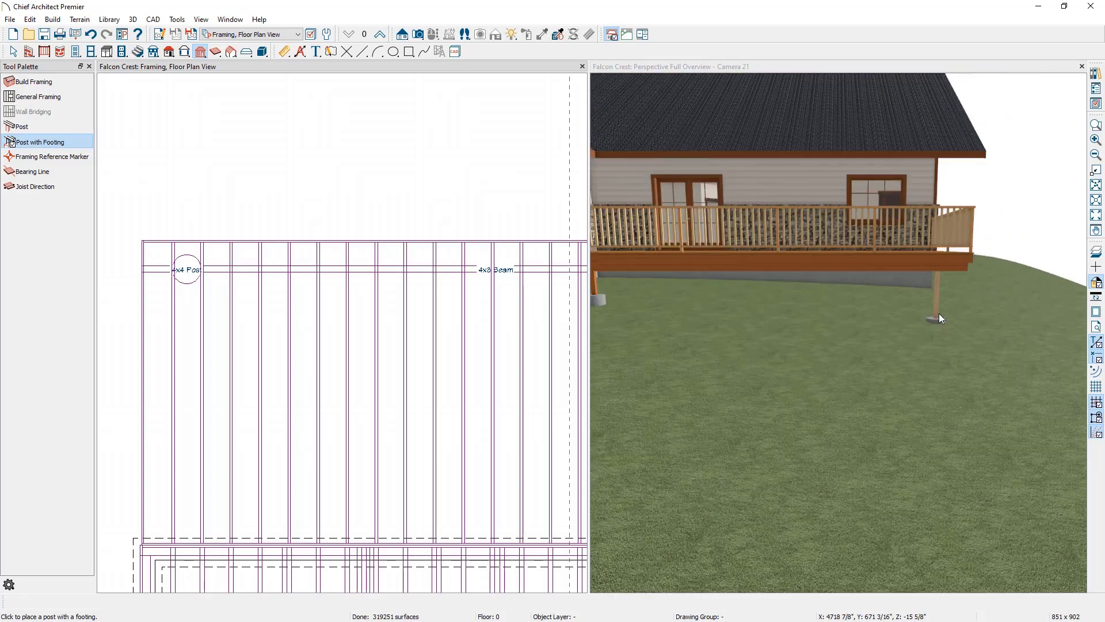
{"action": "middle_click_drag", "start_coordinate": [939, 314], "coordinate": [965, 317]}
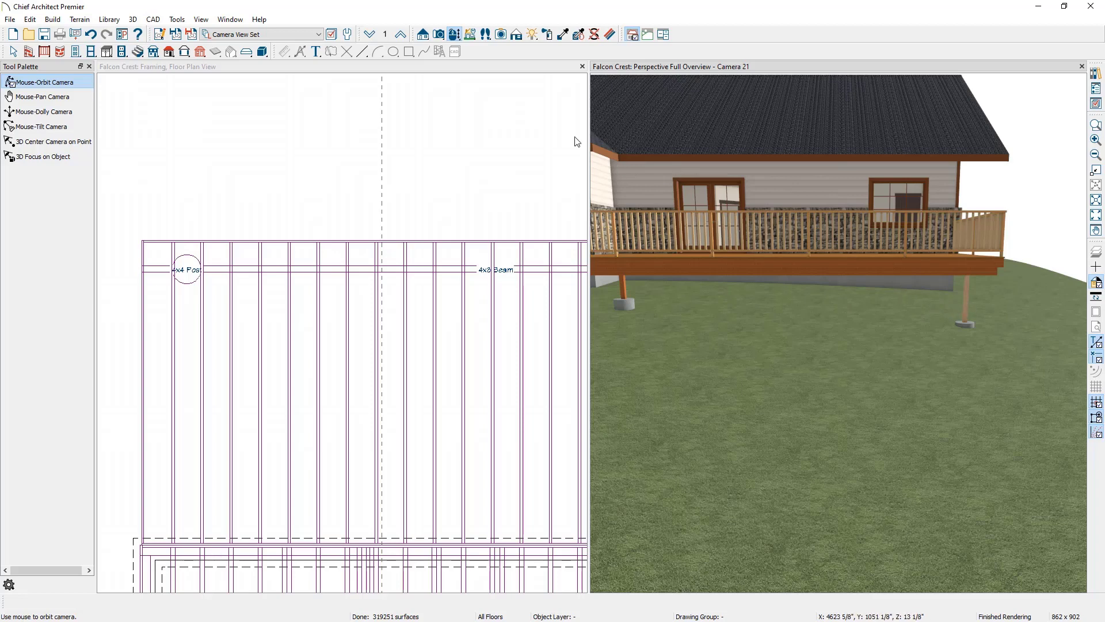
Review the framing defaults for posts and footings, including the default post material, without changing anything.
{"action": "left_click", "coordinate": [348, 35]}
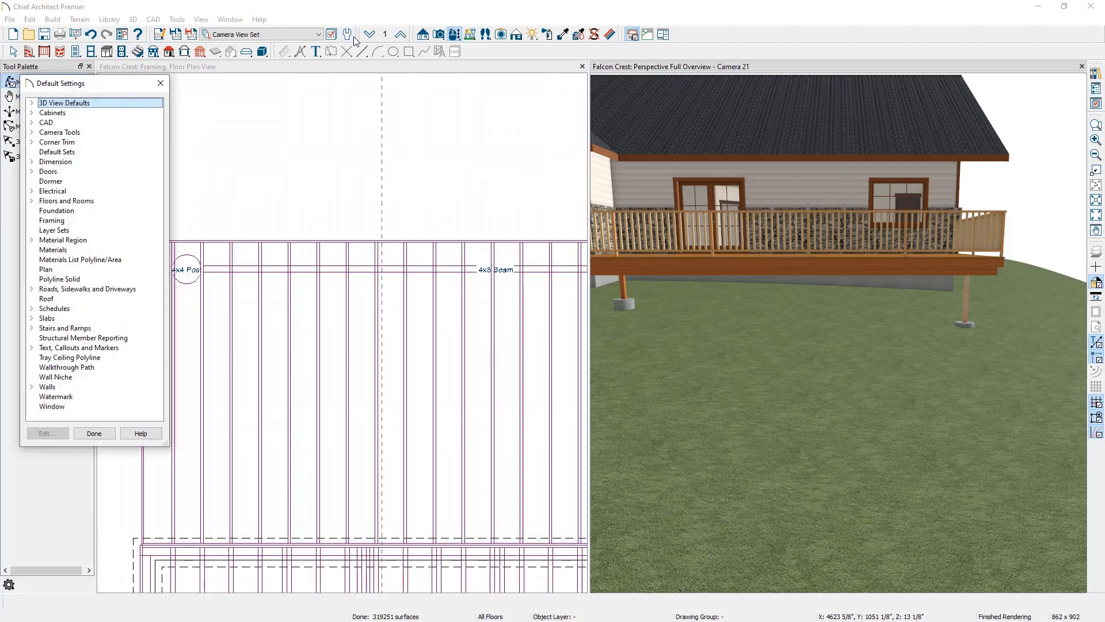
{"action": "double_click", "coordinate": [102, 223]}
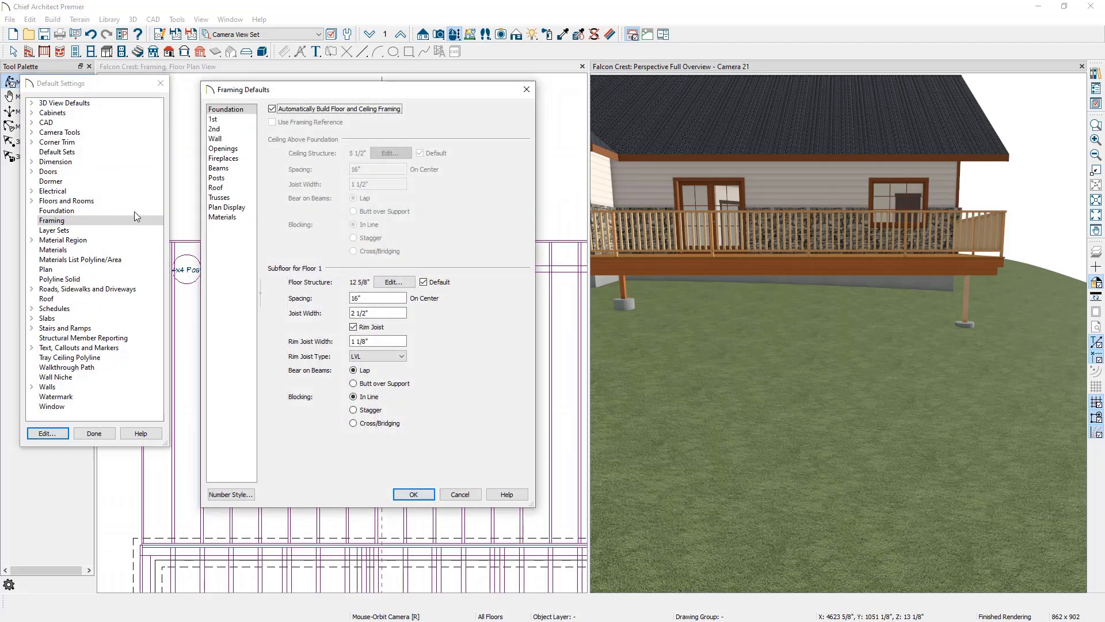
{"action": "left_click", "coordinate": [228, 181]}
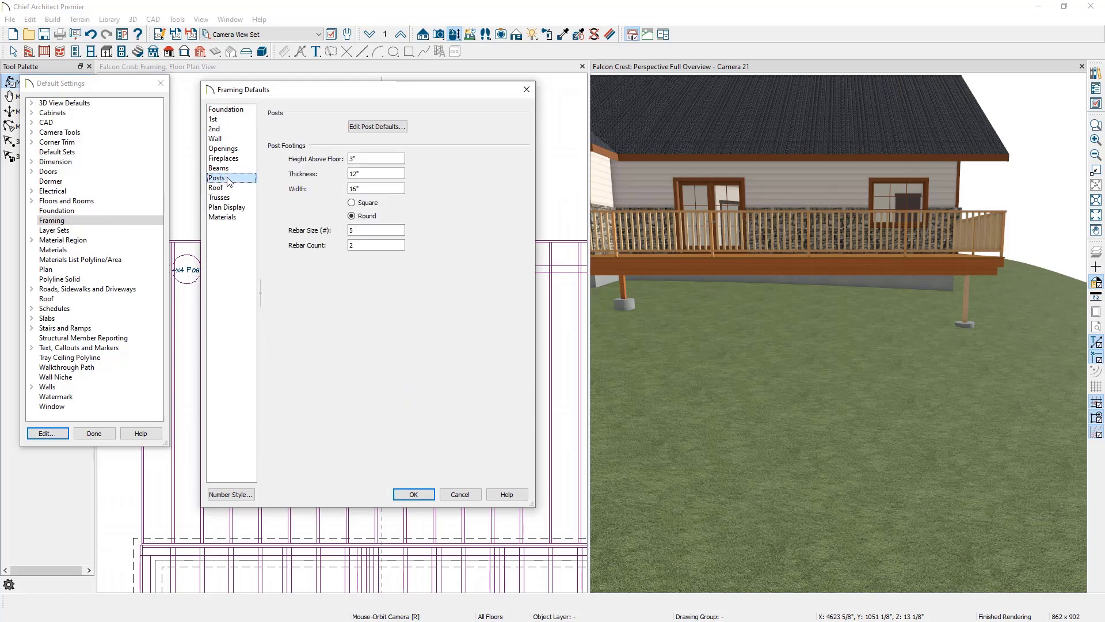
{"action": "left_click", "coordinate": [369, 127]}
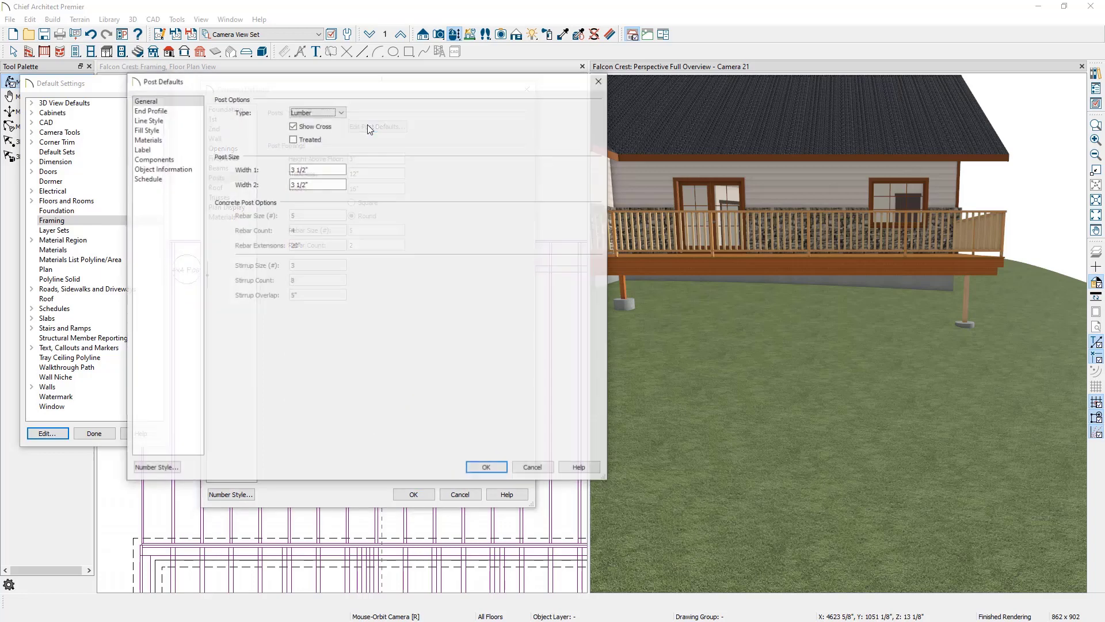
{"action": "left_click", "coordinate": [187, 141]}
{"action": "left_click", "coordinate": [264, 128]}
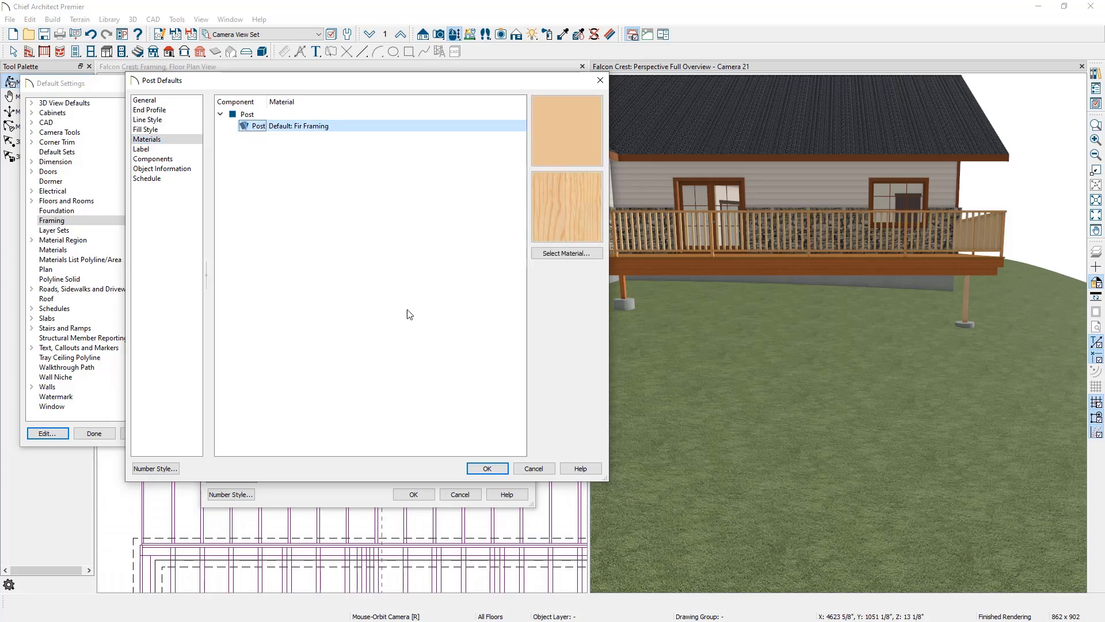
{"action": "left_click", "coordinate": [521, 469]}
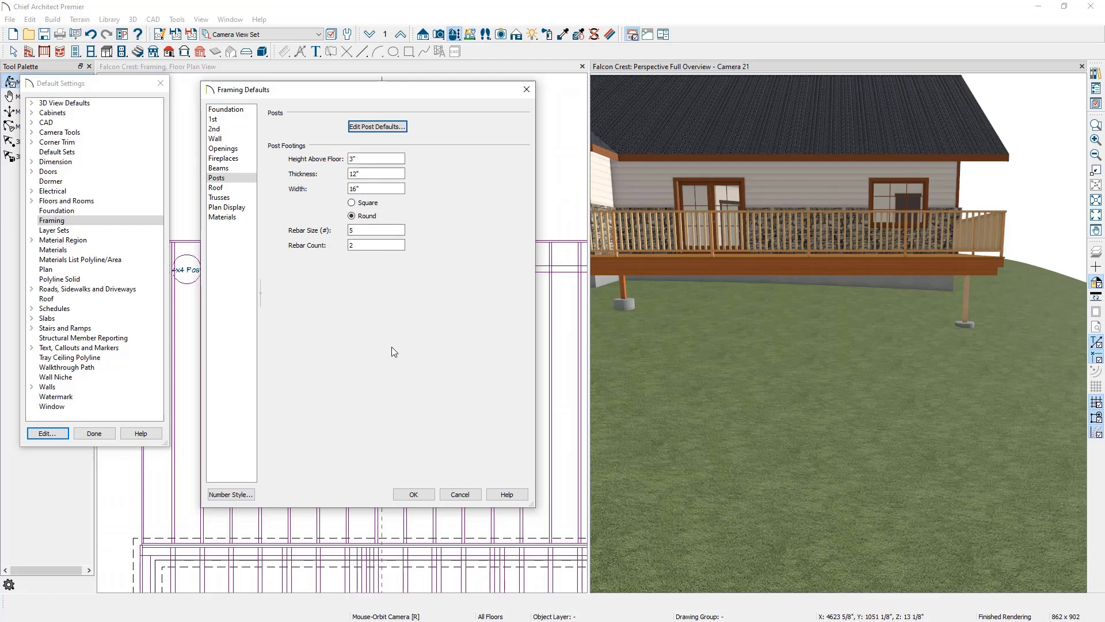
{"action": "left_click", "coordinate": [459, 492]}
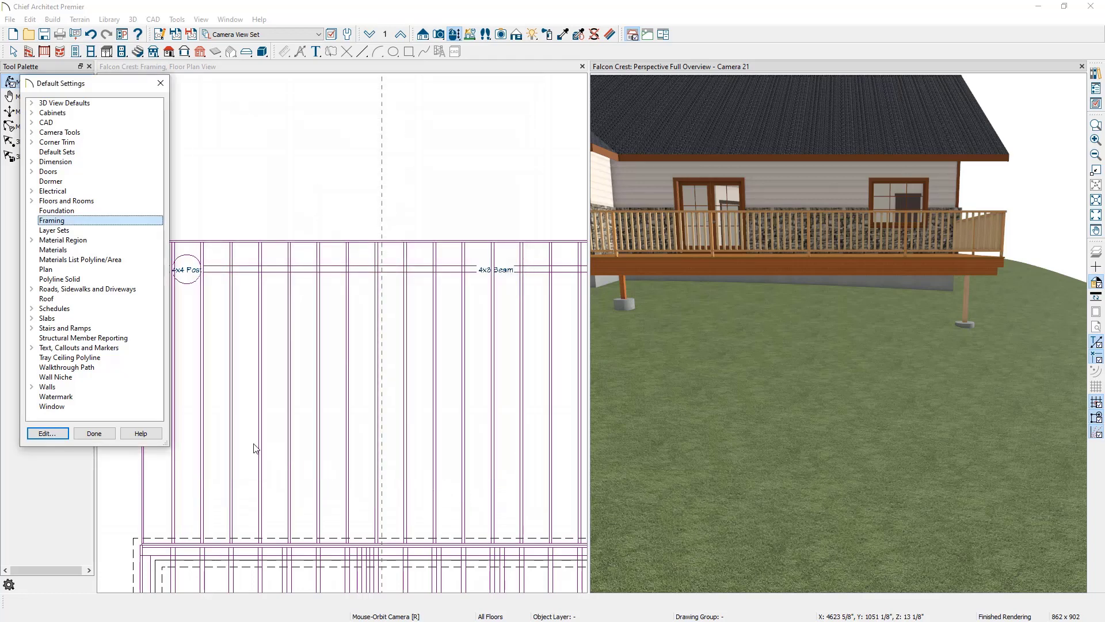
{"action": "left_click", "coordinate": [95, 433]}
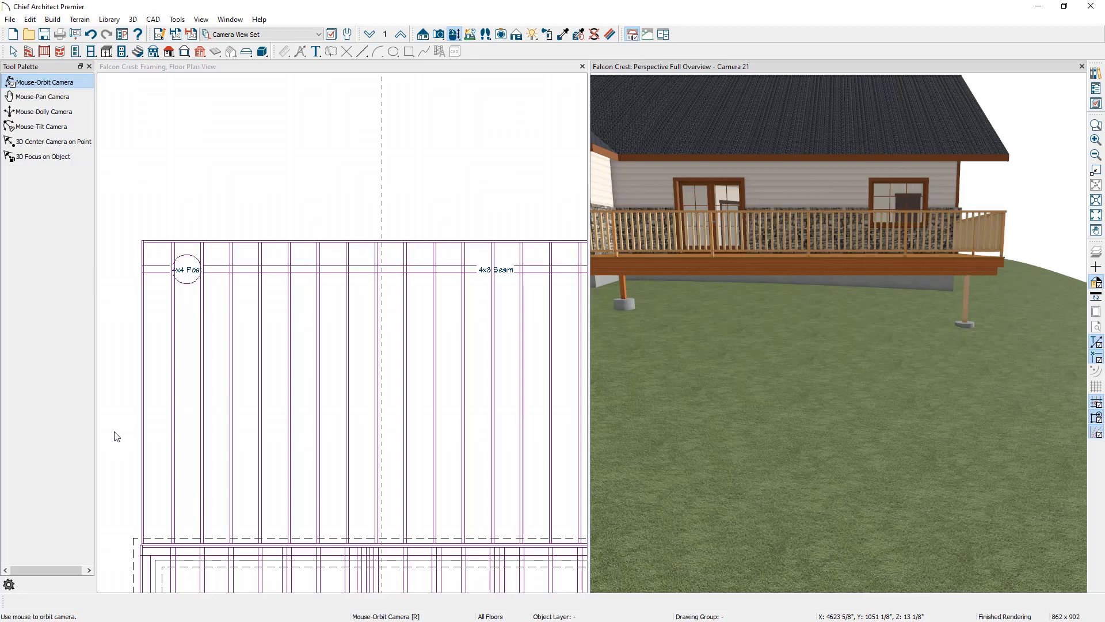
On Floor 1, enable automatic regeneration of deck framing for the deck room.
{"action": "left_click", "coordinate": [117, 437]}
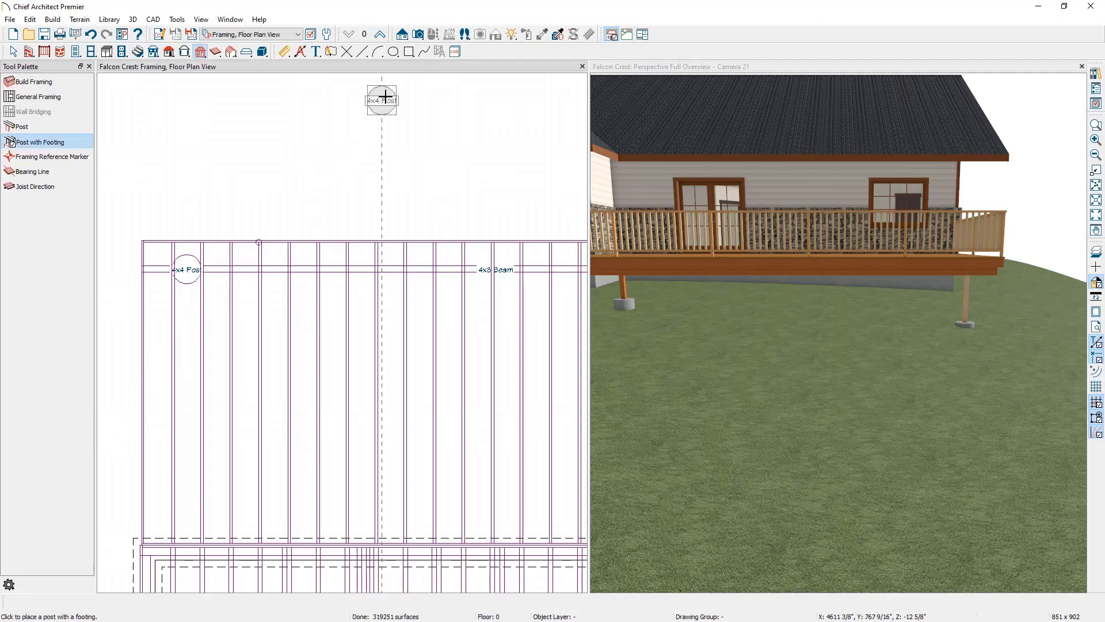
{"action": "left_click", "coordinate": [380, 34]}
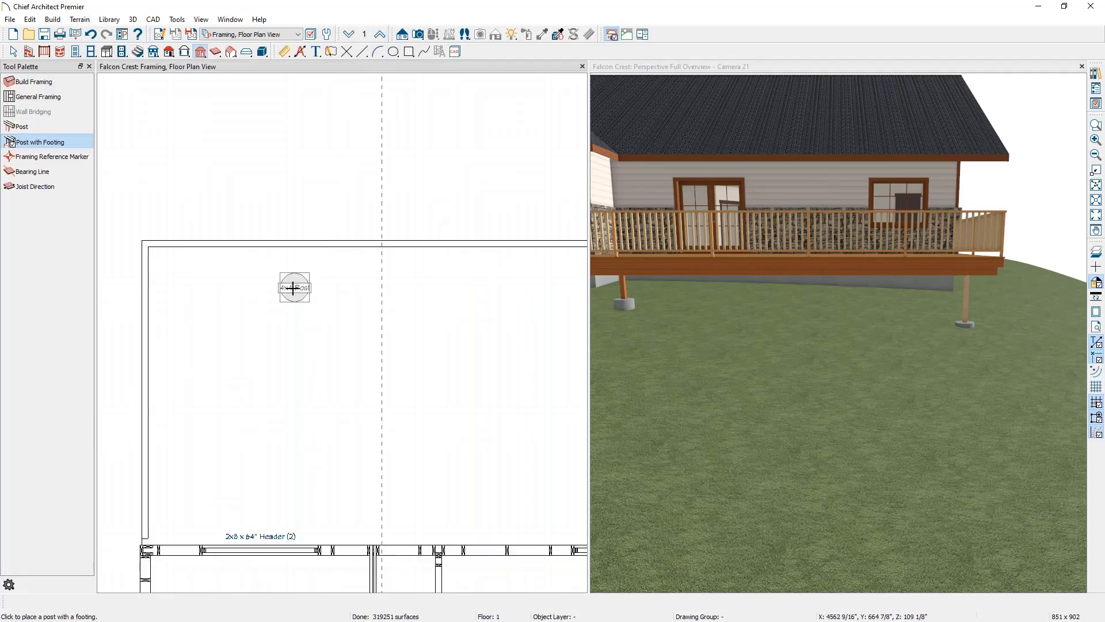
{"action": "key", "text": "space"}
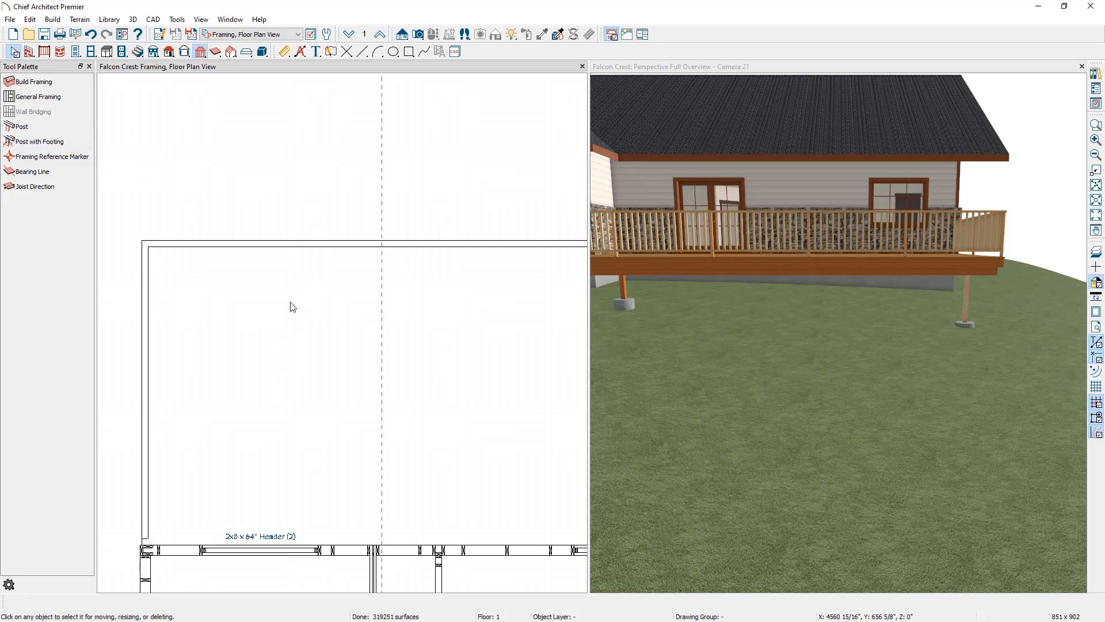
{"action": "left_click", "coordinate": [290, 301]}
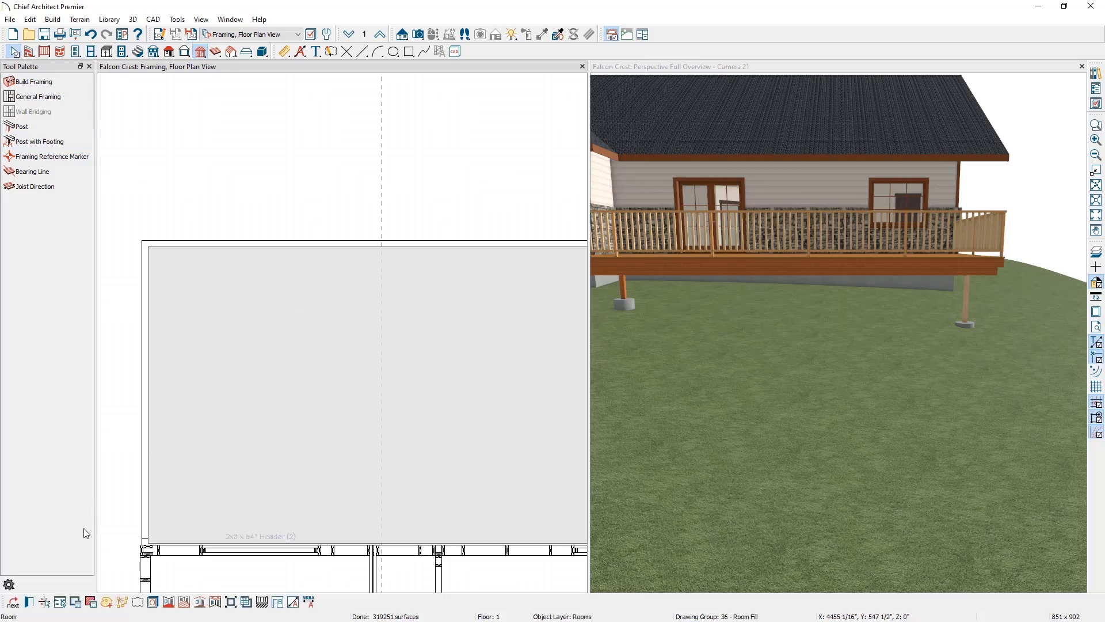
{"action": "left_click", "coordinate": [31, 605]}
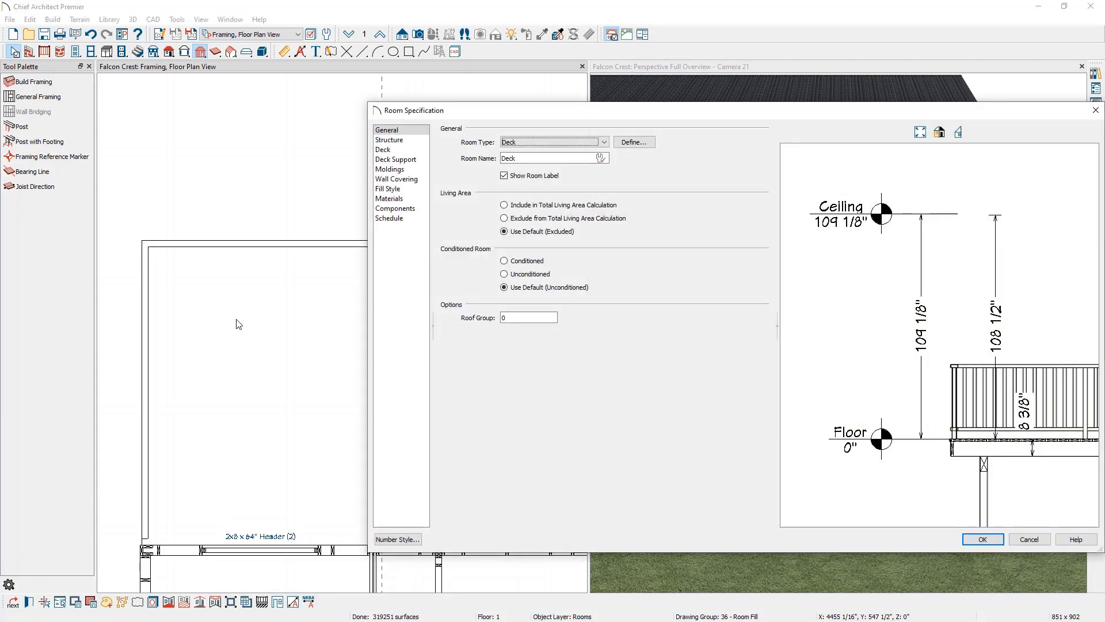
{"action": "left_click", "coordinate": [383, 150]}
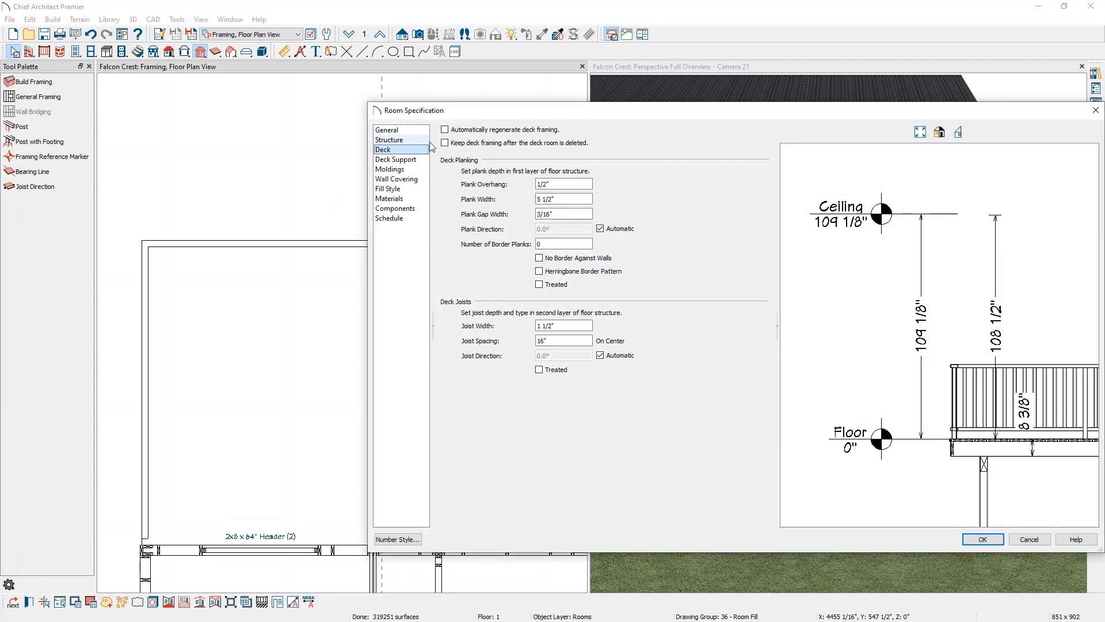
{"action": "left_click", "coordinate": [477, 132]}
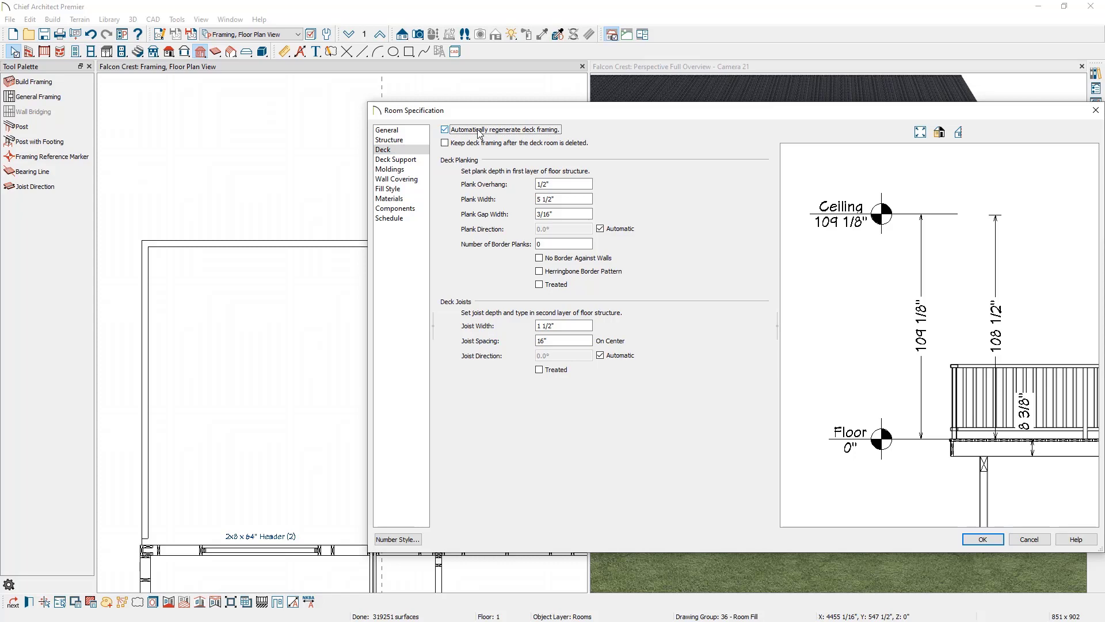
{"action": "left_click", "coordinate": [983, 539]}
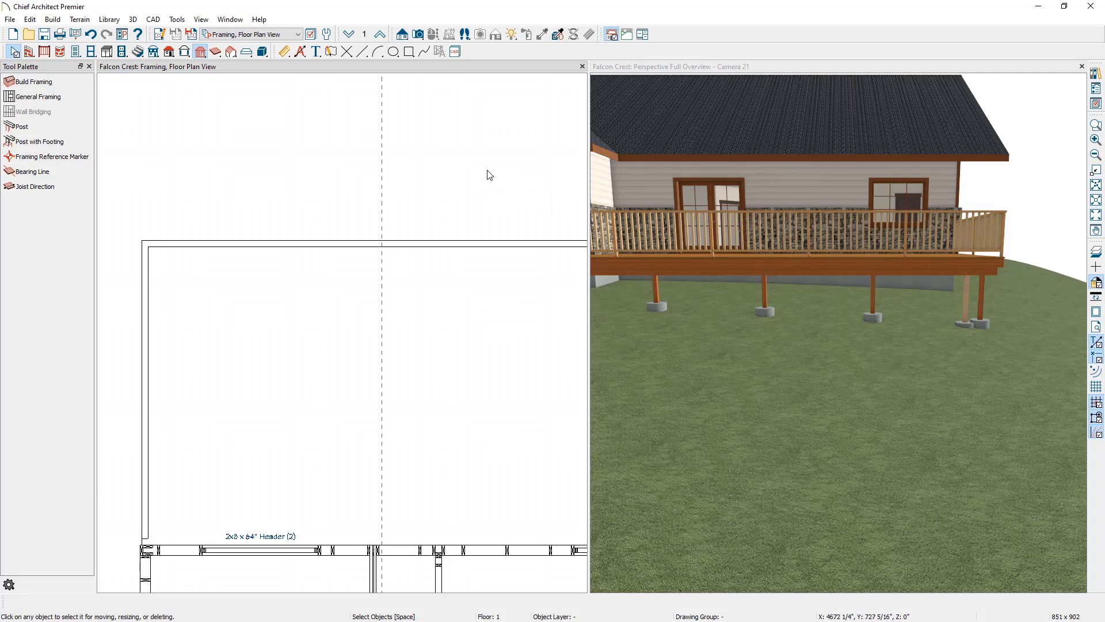
On Floor 0, move the manually placed post with its footing along the beam to midway between the first two automatic posts.
{"action": "left_click", "coordinate": [349, 33]}
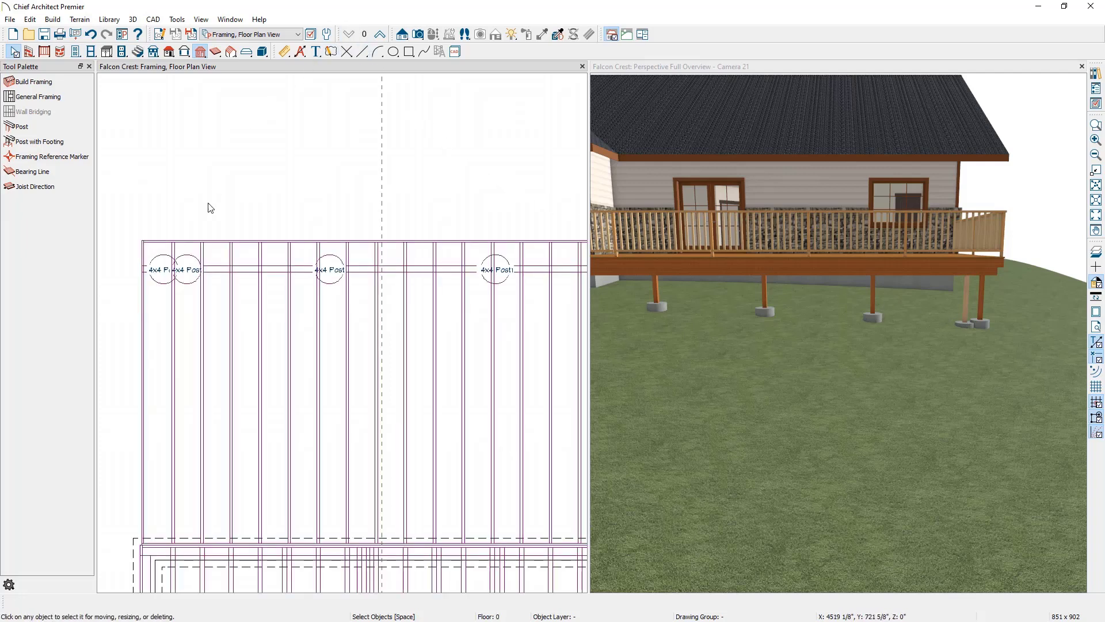
{"action": "left_click", "coordinate": [187, 268]}
{"action": "left_click_drag", "start_coordinate": [187, 268], "coordinate": [246, 265]}
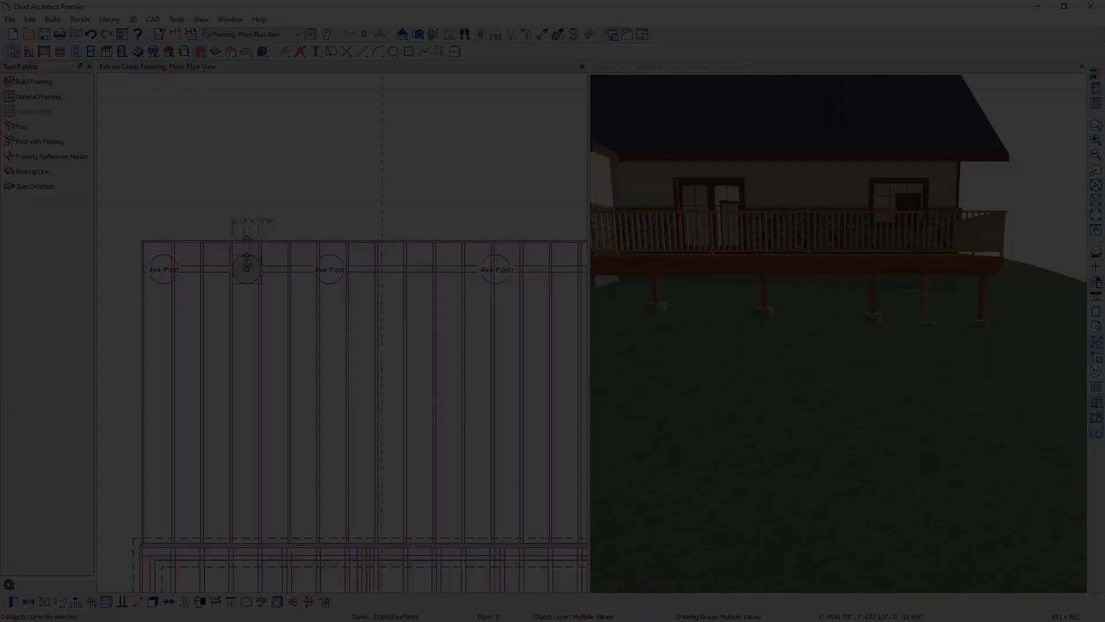